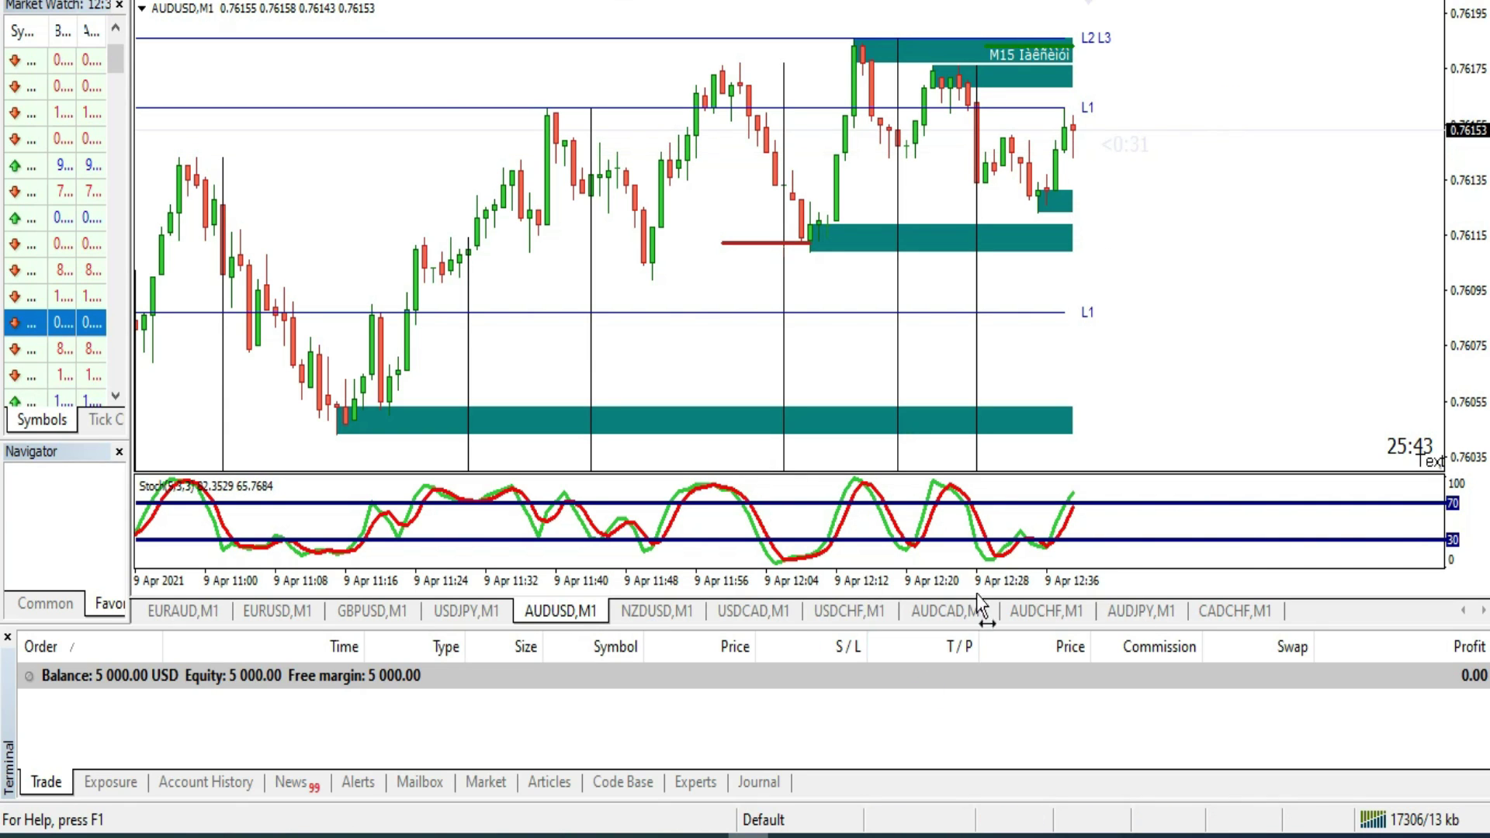
Step: Flip through the NZDUSD, AUDUSD, USDJPY, GBPUSD, EURUSD and EURAUD charts, then switch to Pocket Option
mouse_move(879, 514)
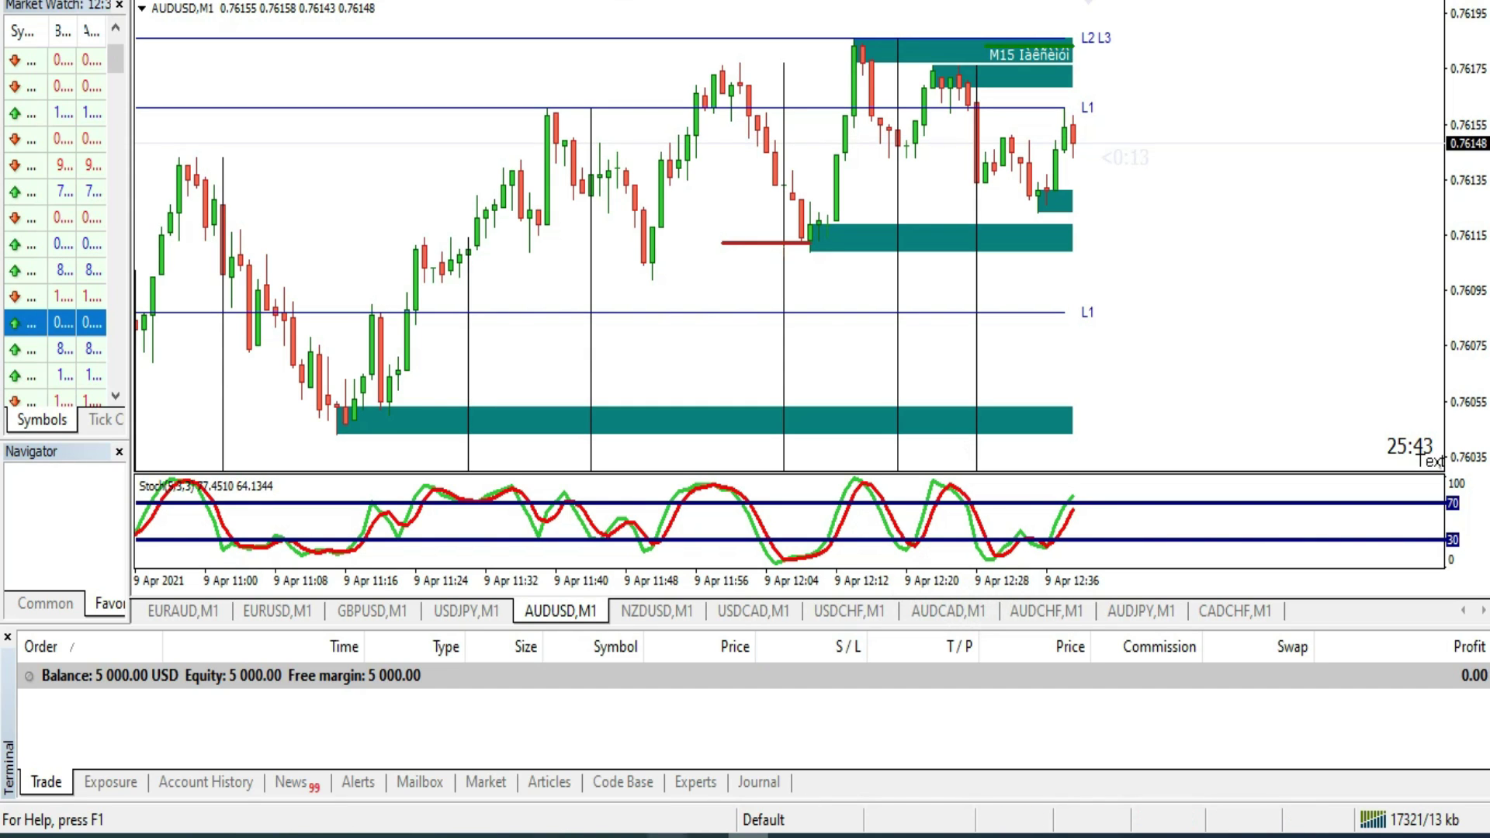
click(670, 618)
click(569, 614)
click(465, 613)
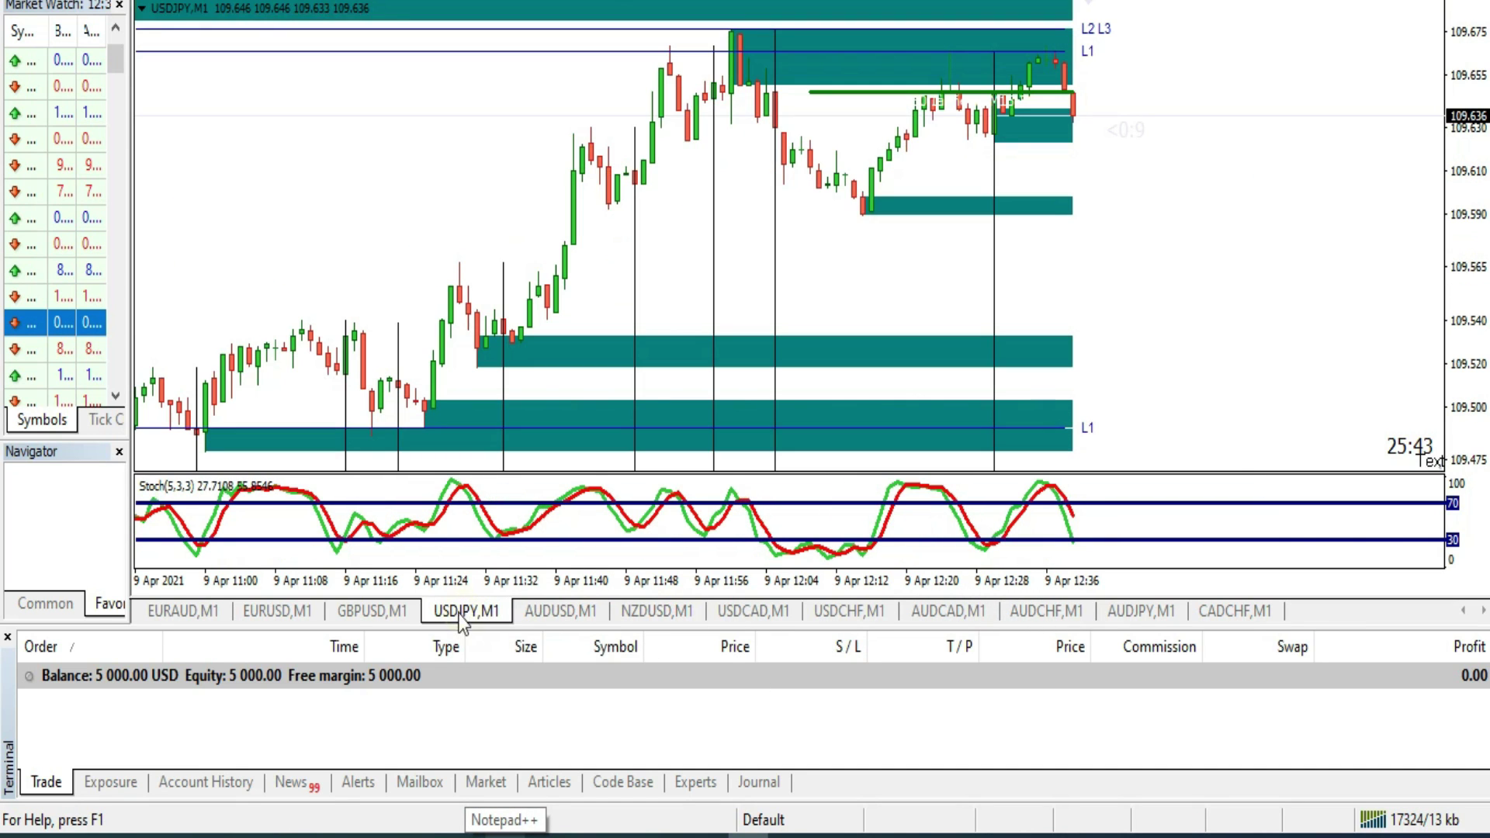
click(355, 617)
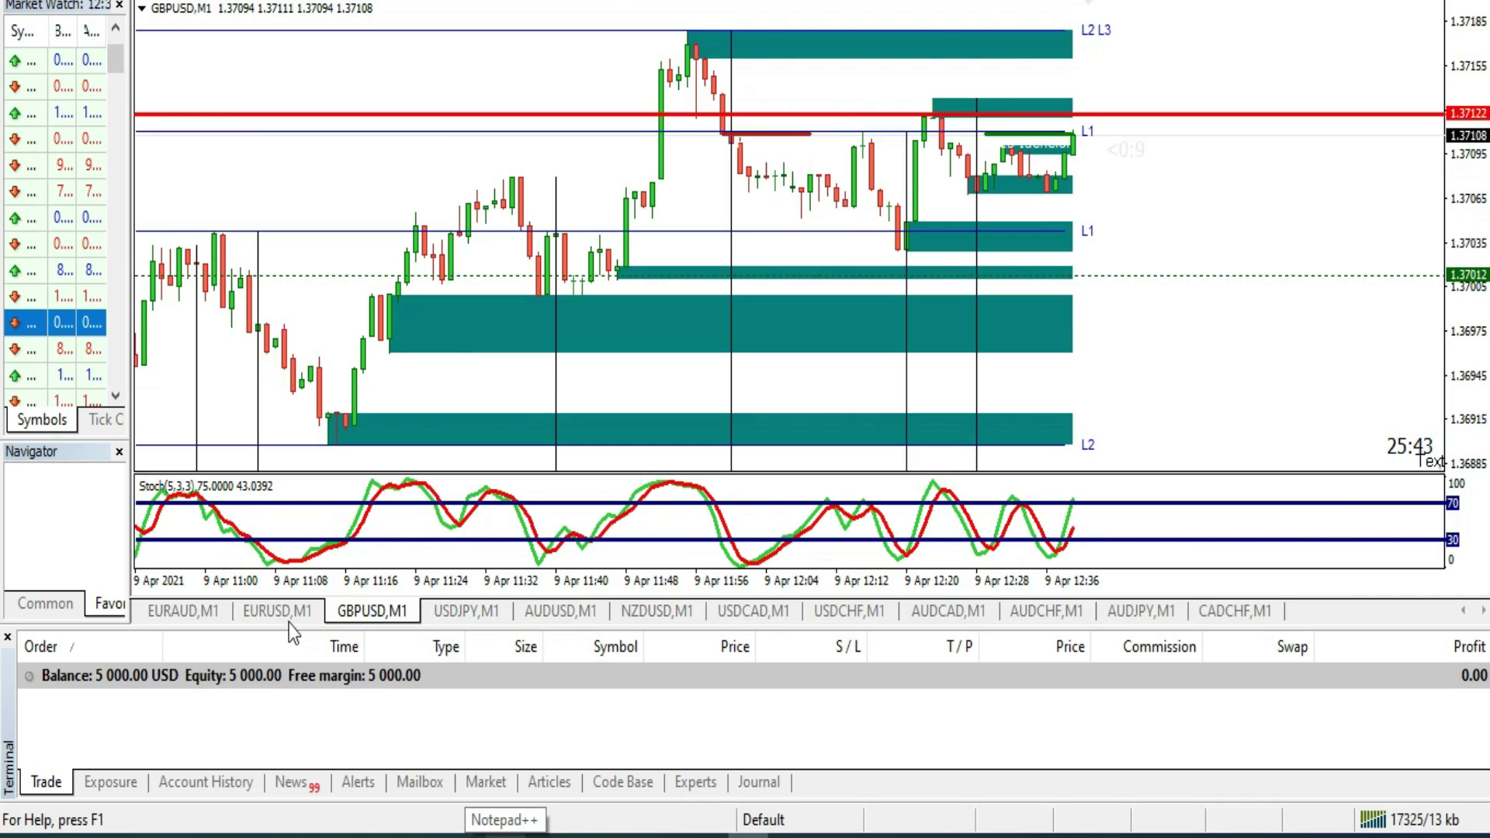
click(287, 621)
click(187, 613)
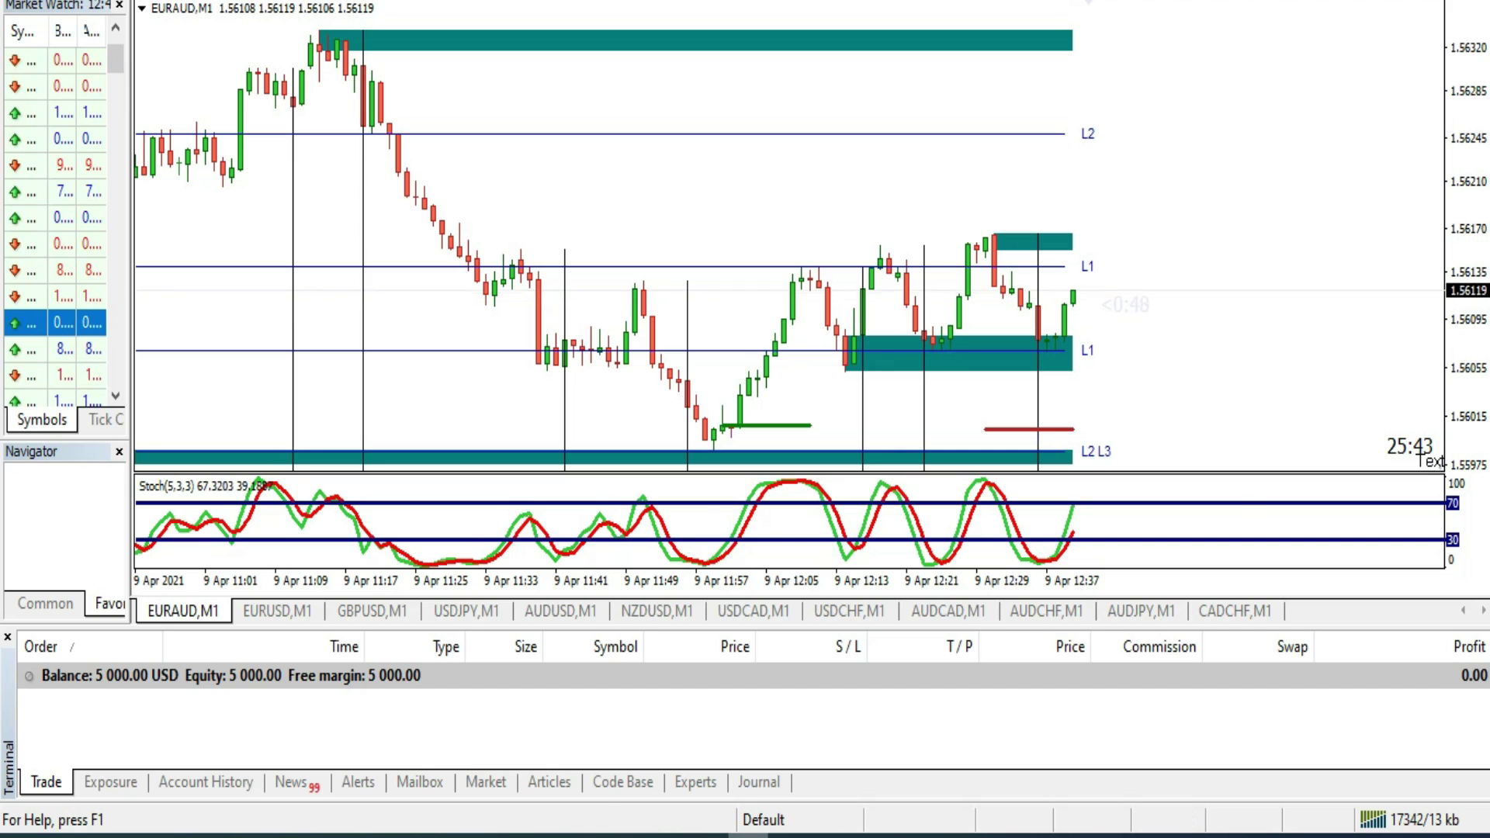
key(alt+Tab)
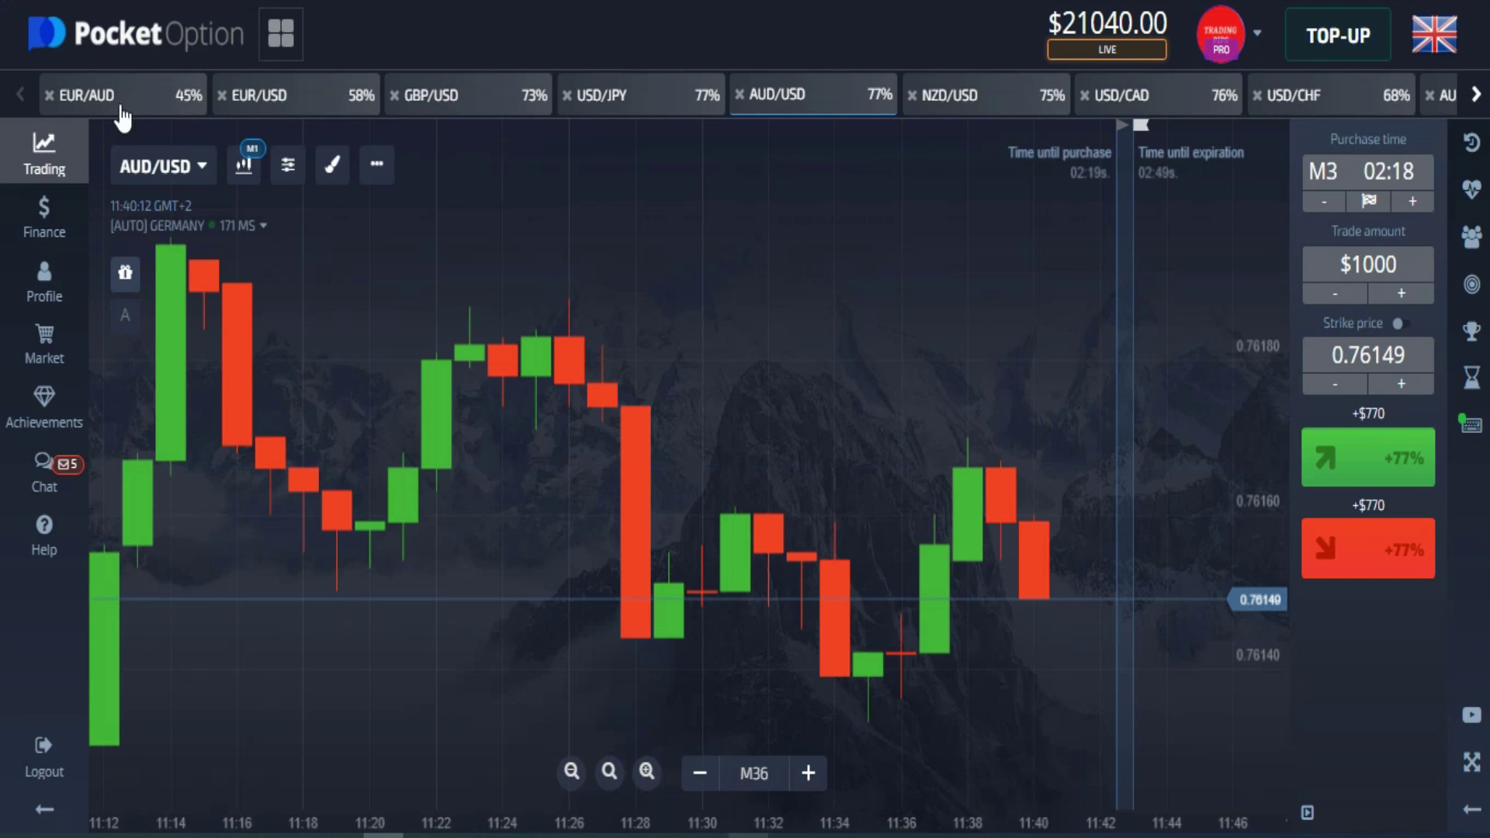
Step: Set Pocket Option's asset to EUR/USD, then to EUR/AUD after a quick MT4 check
click(267, 94)
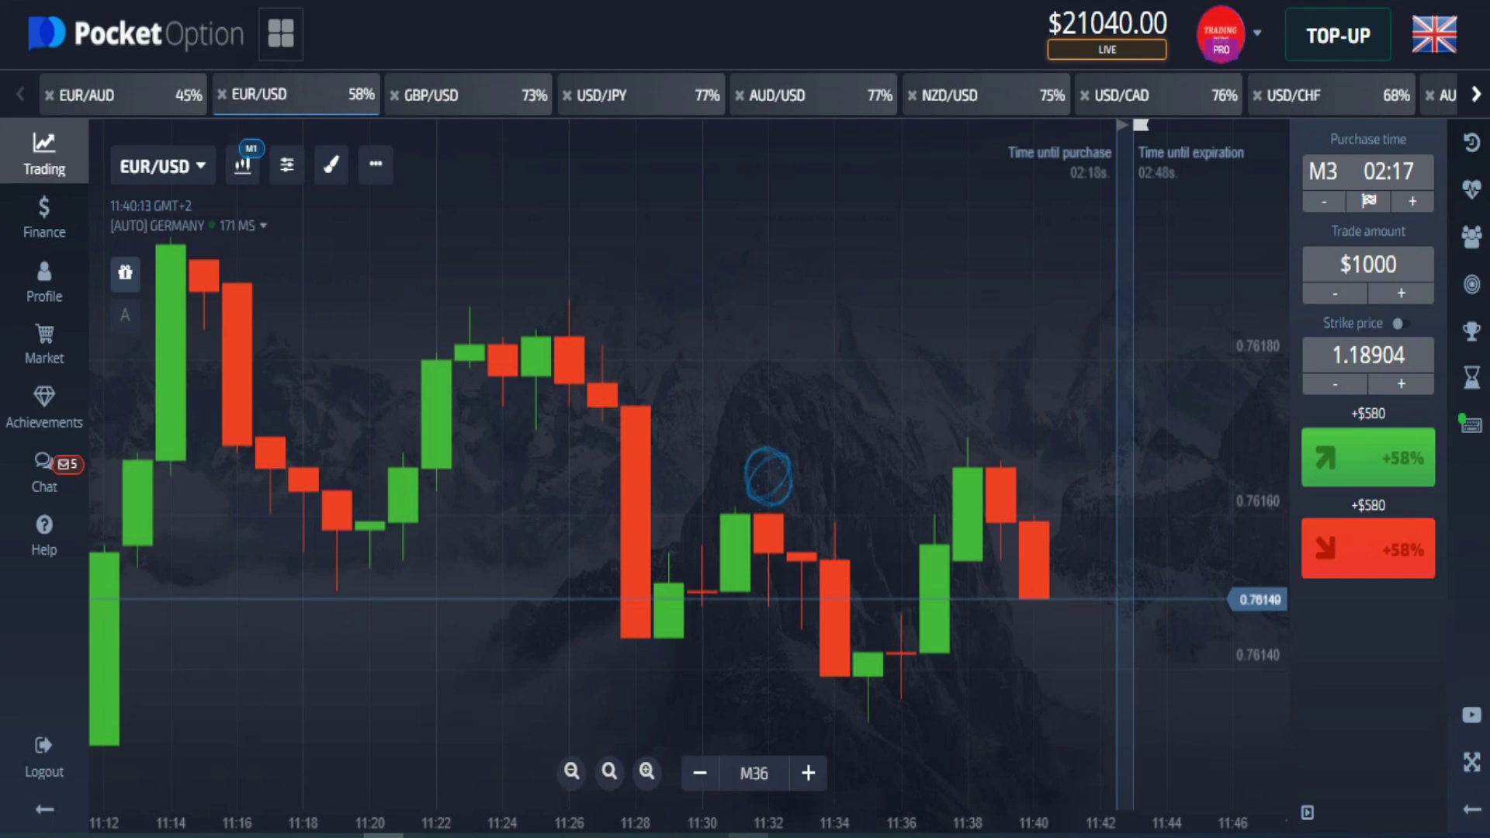
key(alt+Tab)
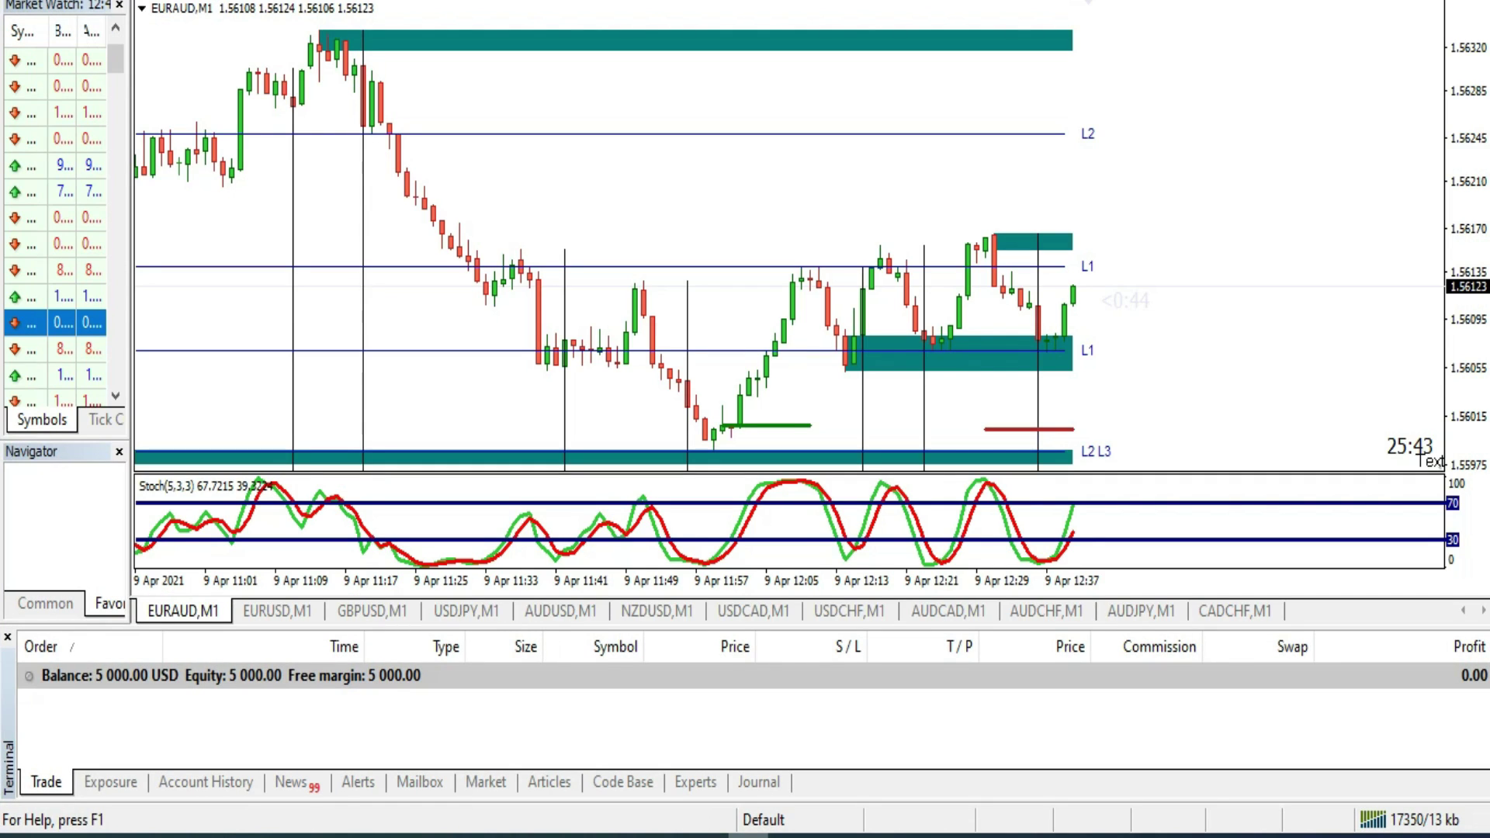
key(alt+Tab)
click(156, 92)
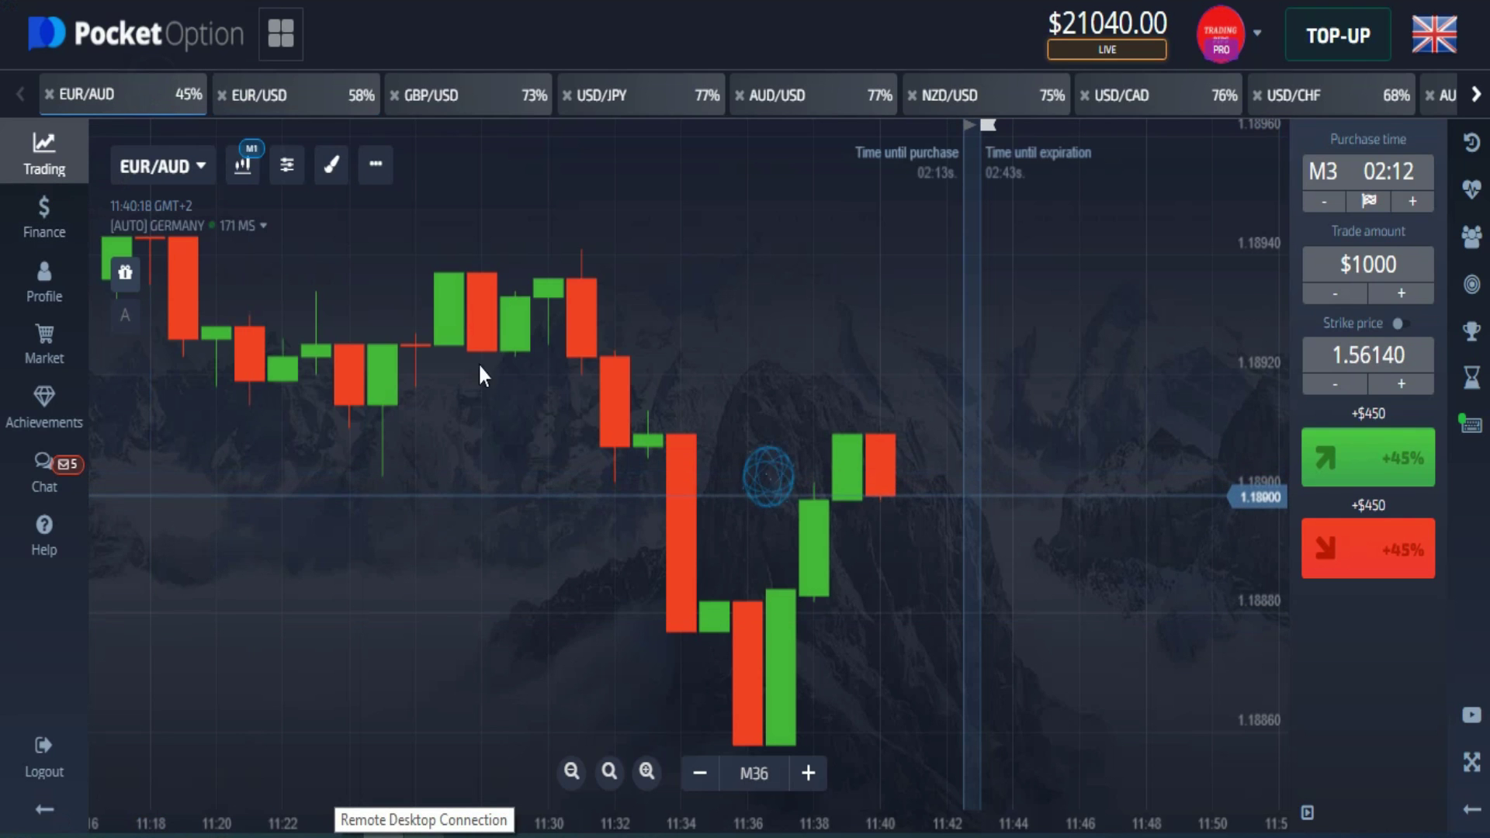
Step: Back in MetaTrader 4, review the Stochastic and the EURUSD, GBPUSD, USDJPY and AUDUSD charts
key(alt+Tab)
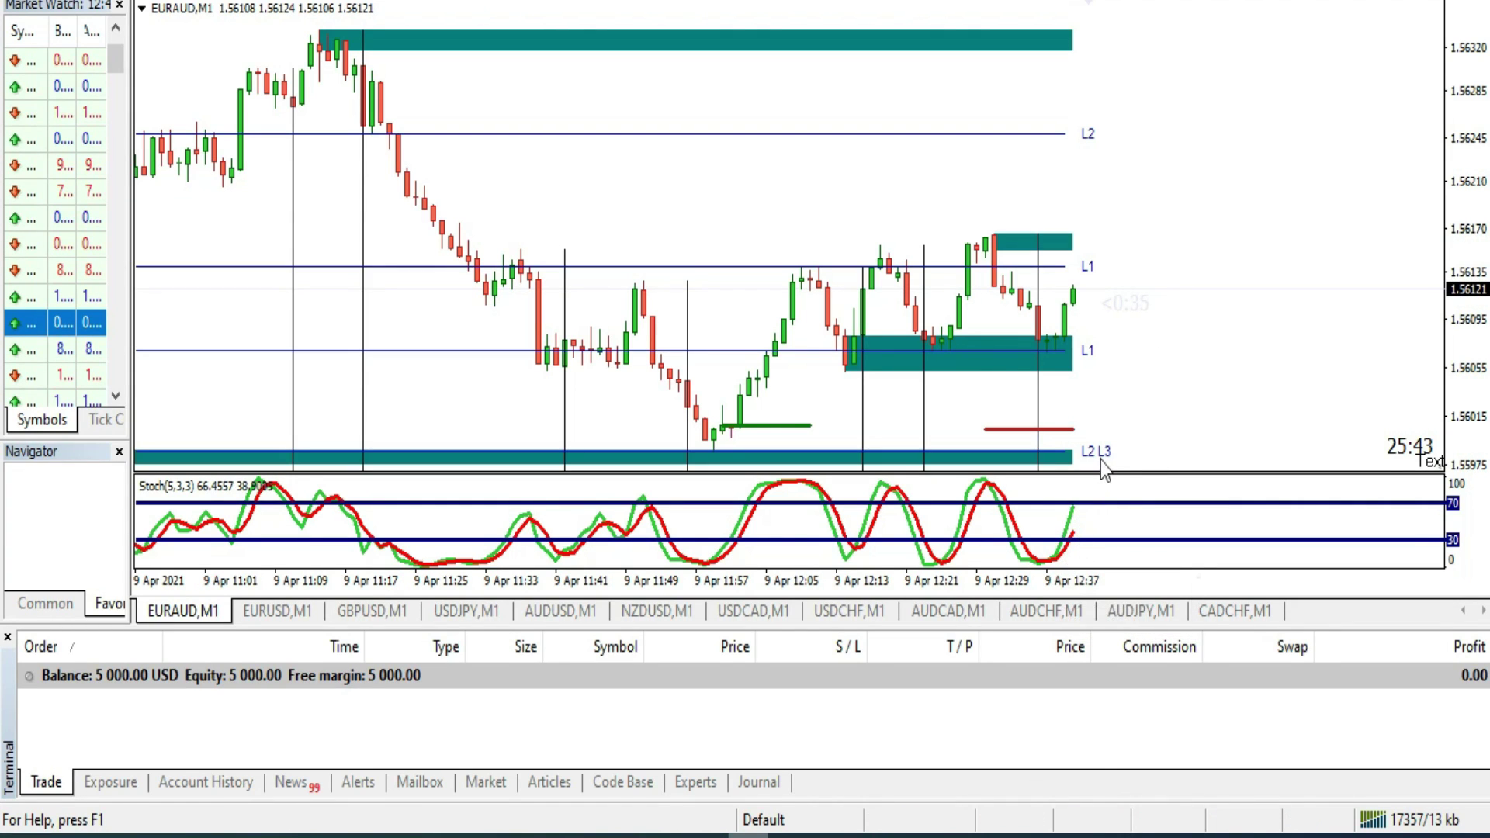
mouse_move(1062, 546)
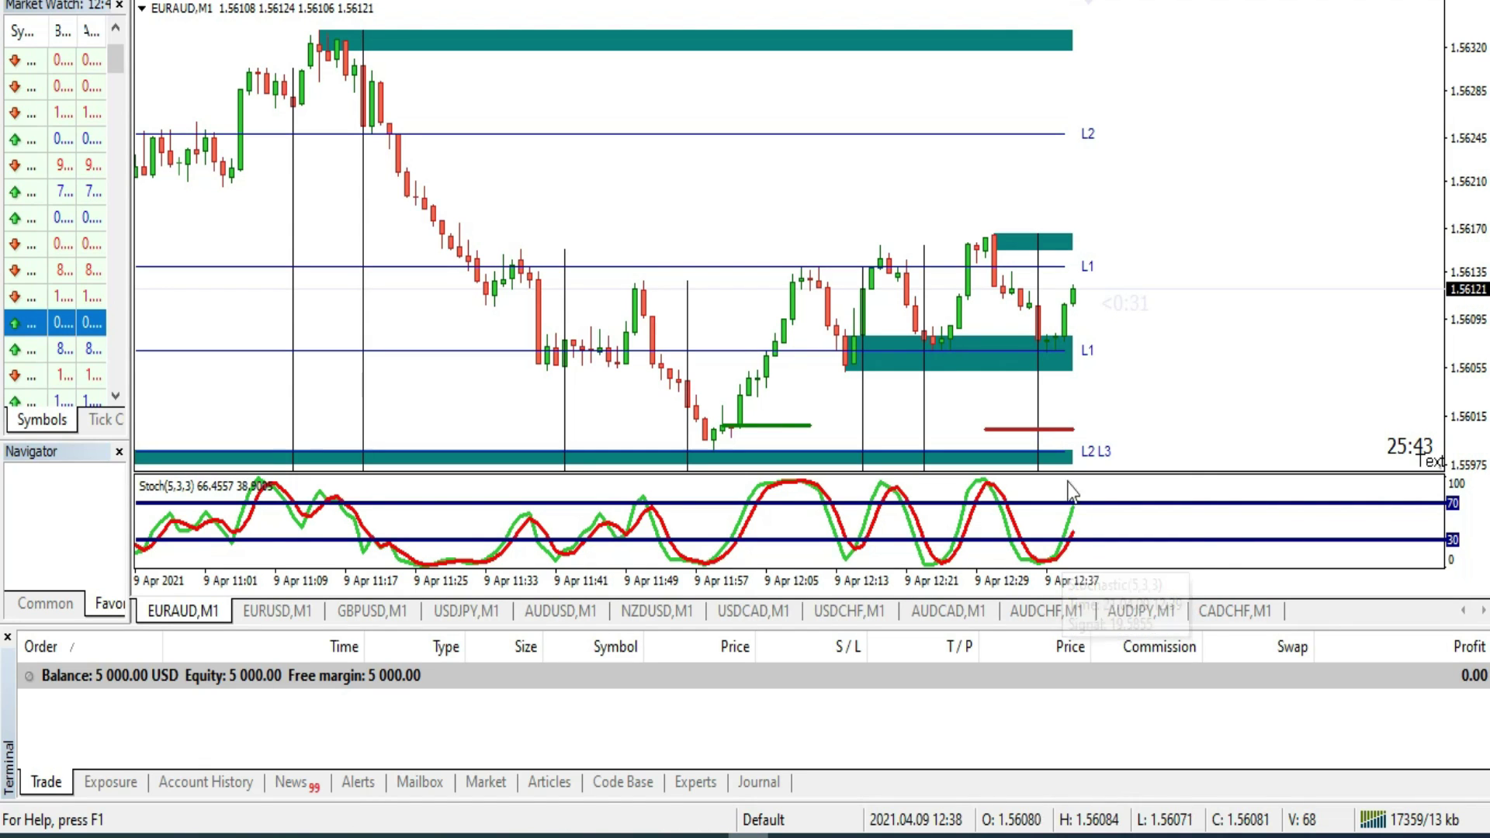
mouse_move(1077, 509)
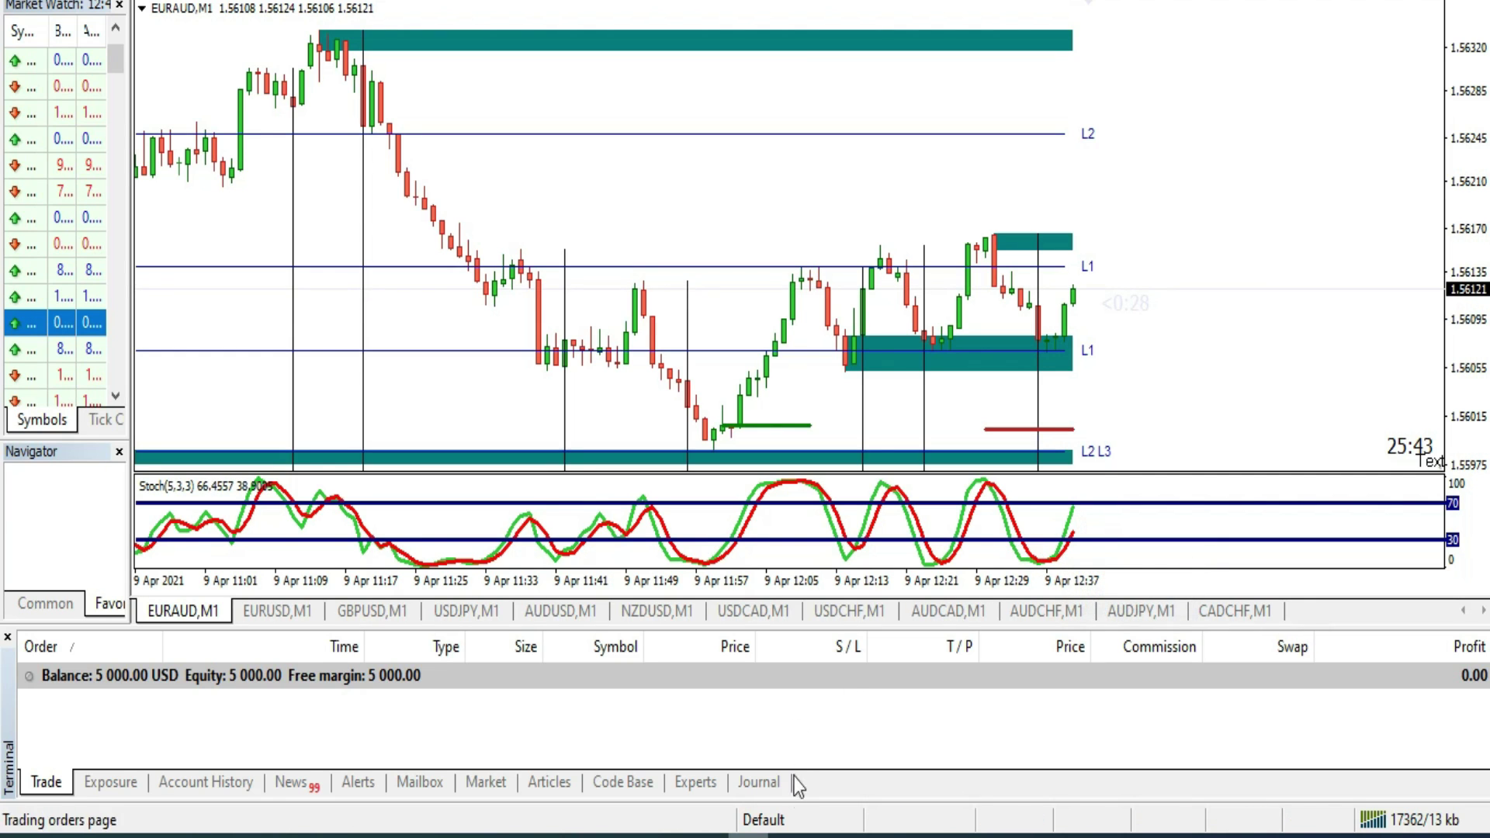
click(281, 613)
click(375, 613)
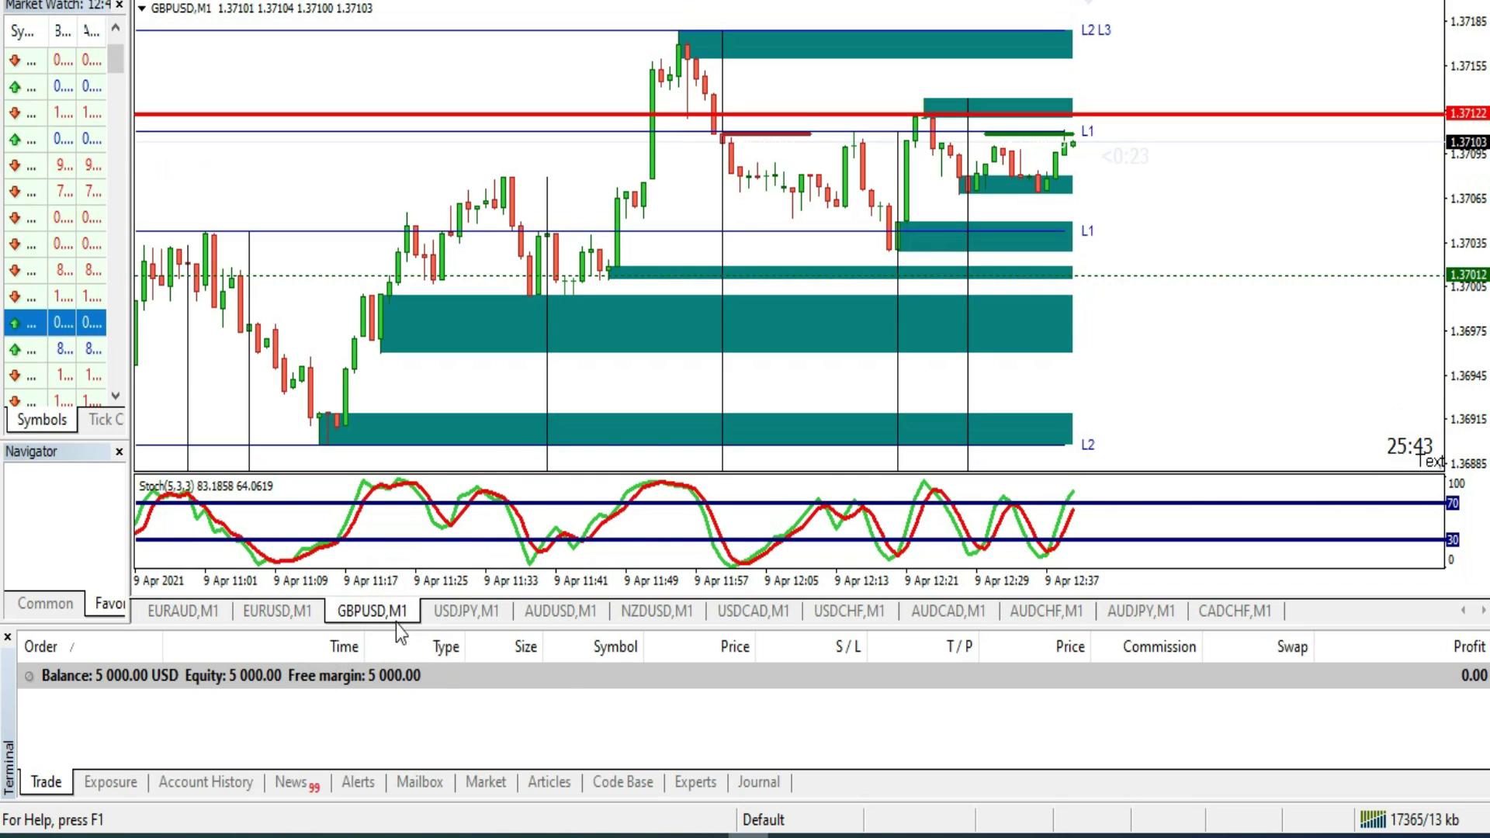
click(456, 618)
click(545, 615)
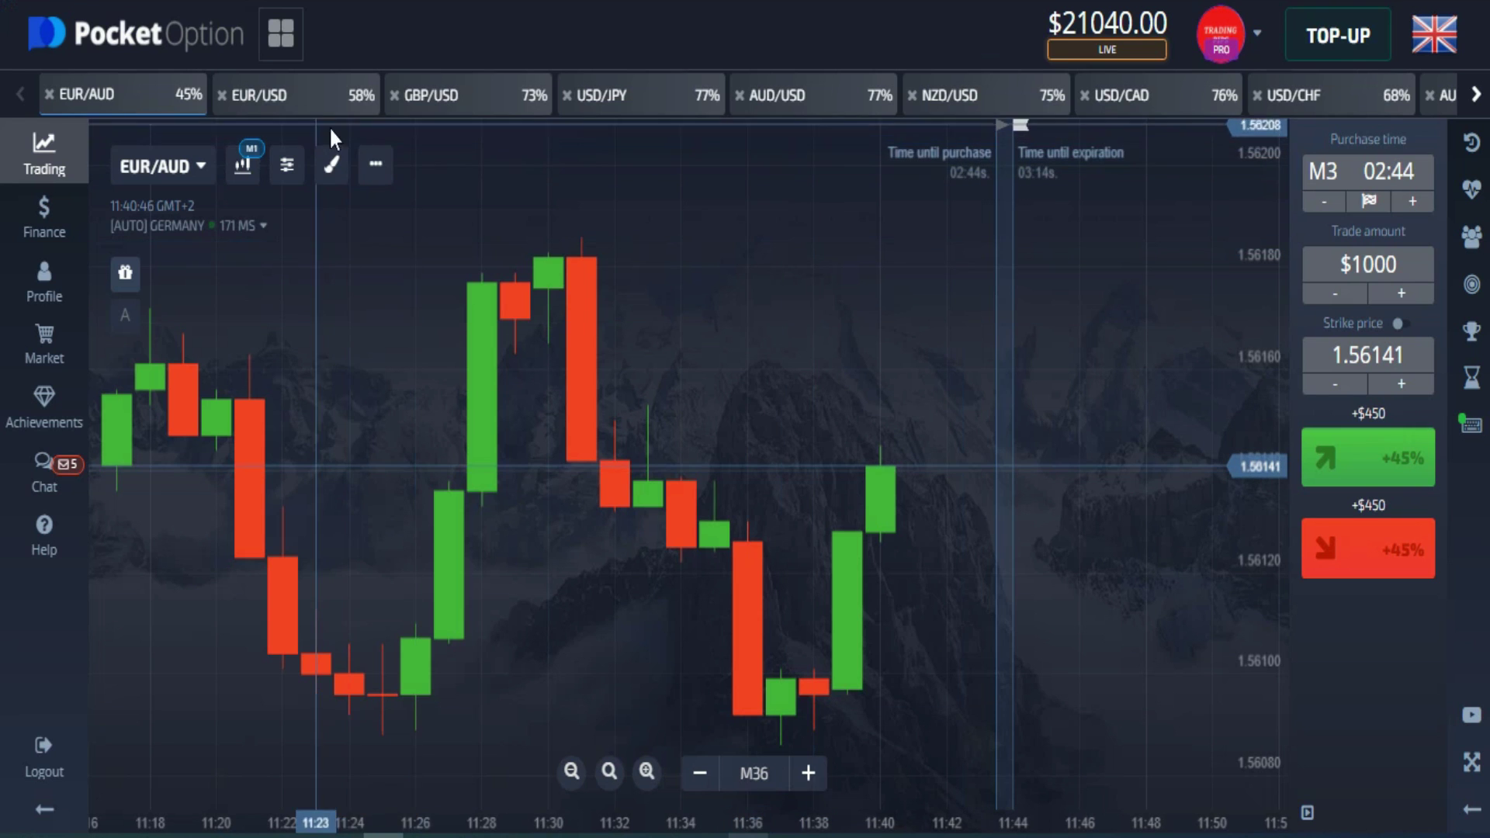
Step: Select the AUD/USD asset with an M2 purchase time and adjust the chart view
click(787, 91)
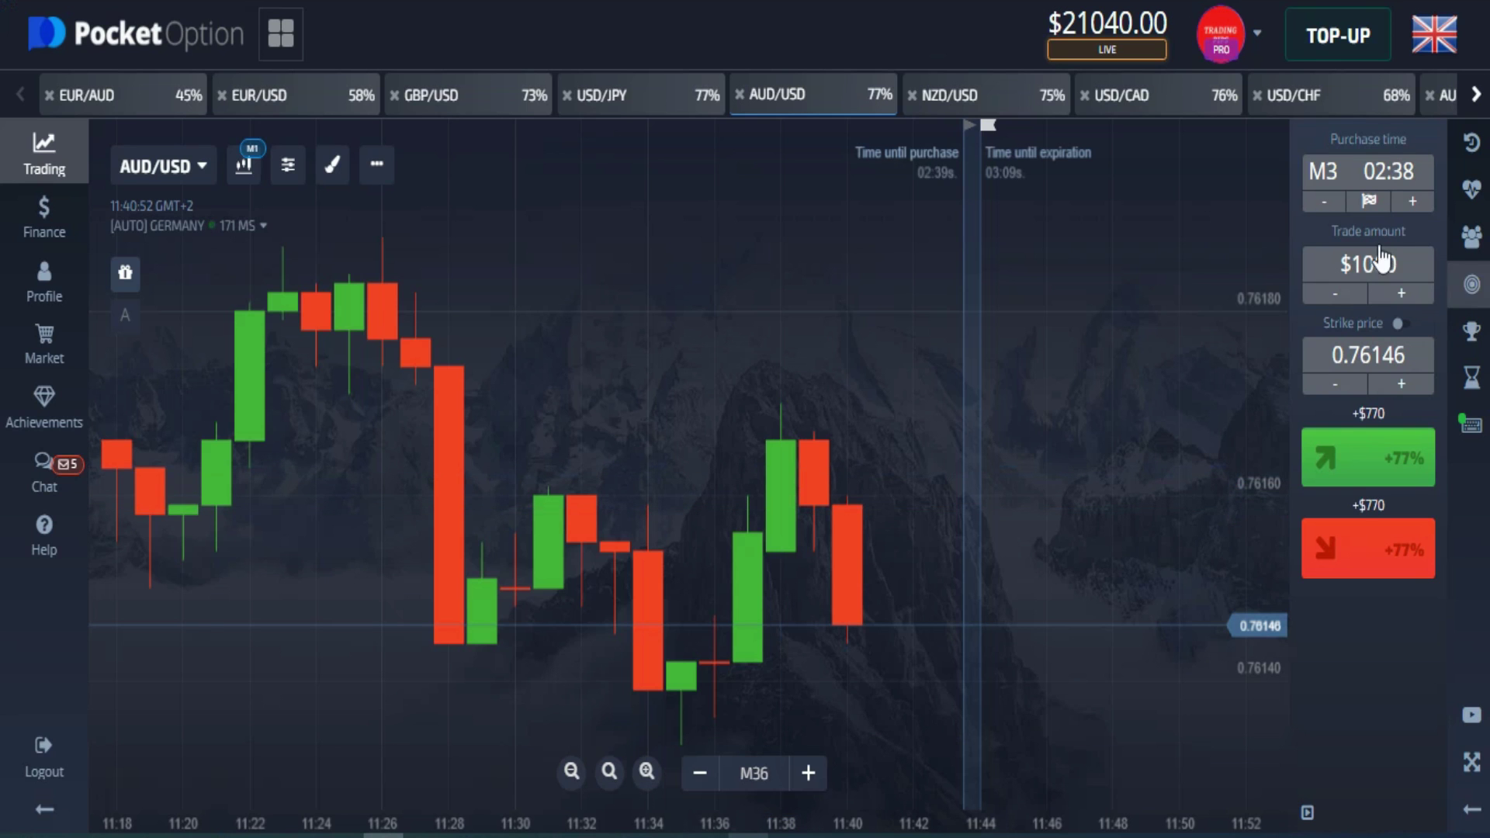
click(1325, 205)
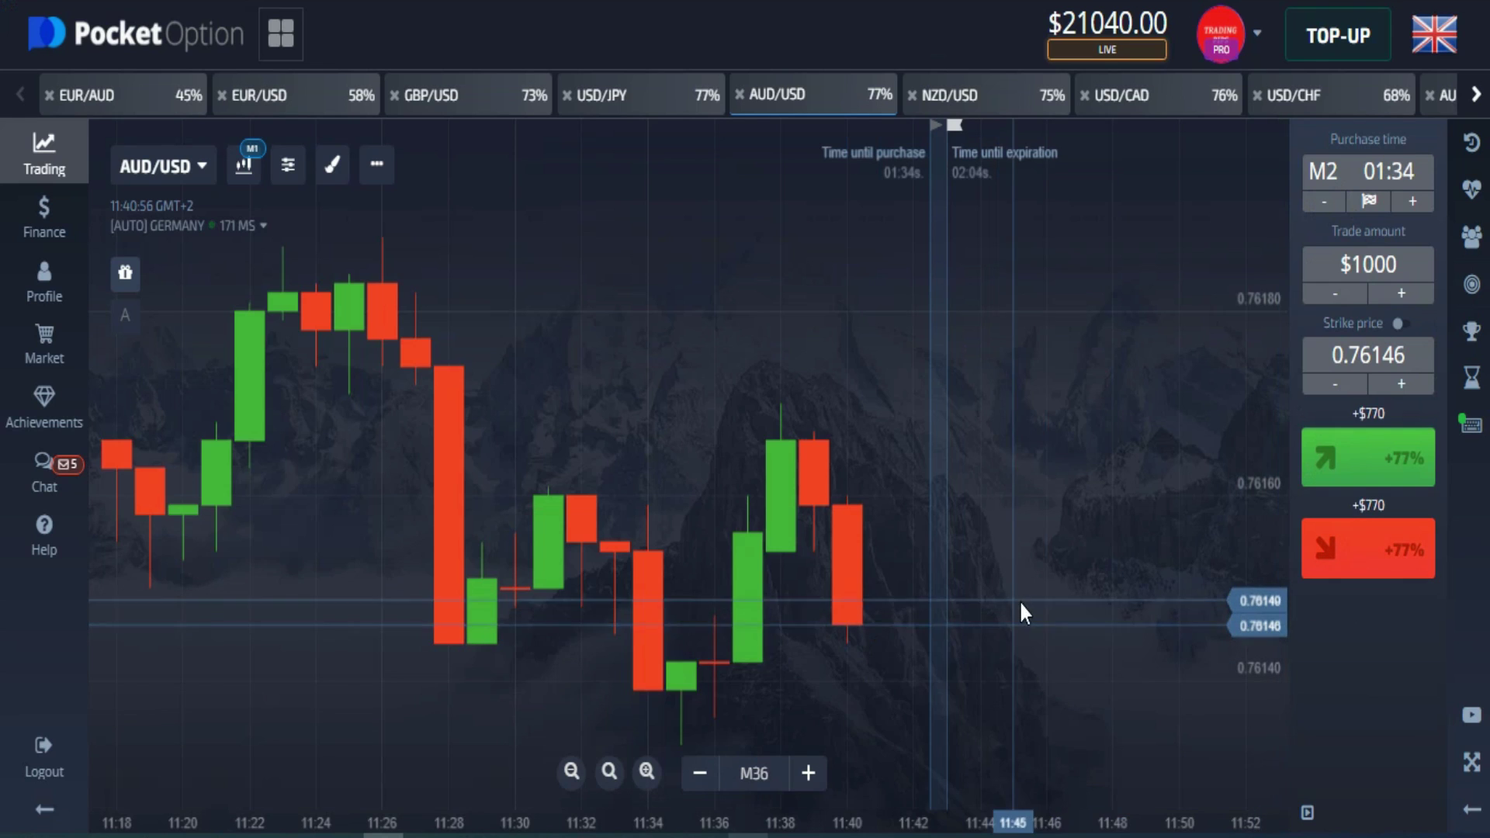
scroll(1021, 609, up, 2)
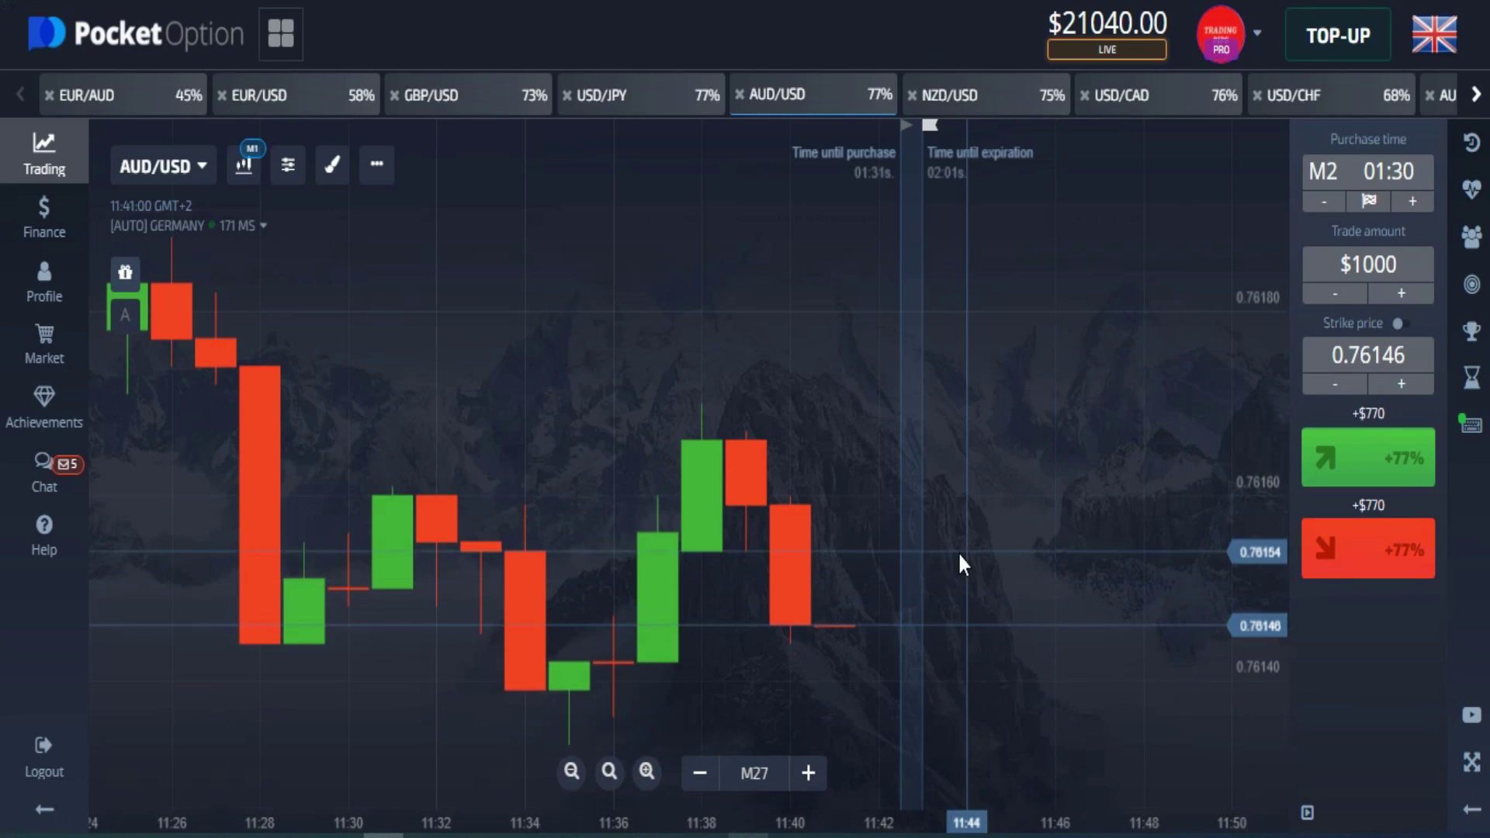
scroll(958, 551, down, 2)
scroll(957, 551, down, 2)
drag(528, 635, 683, 439)
Step: Place the $1000 AUD/USD trade with the hotkey, filled at 0.76148
scroll(1164, 529, up, 1)
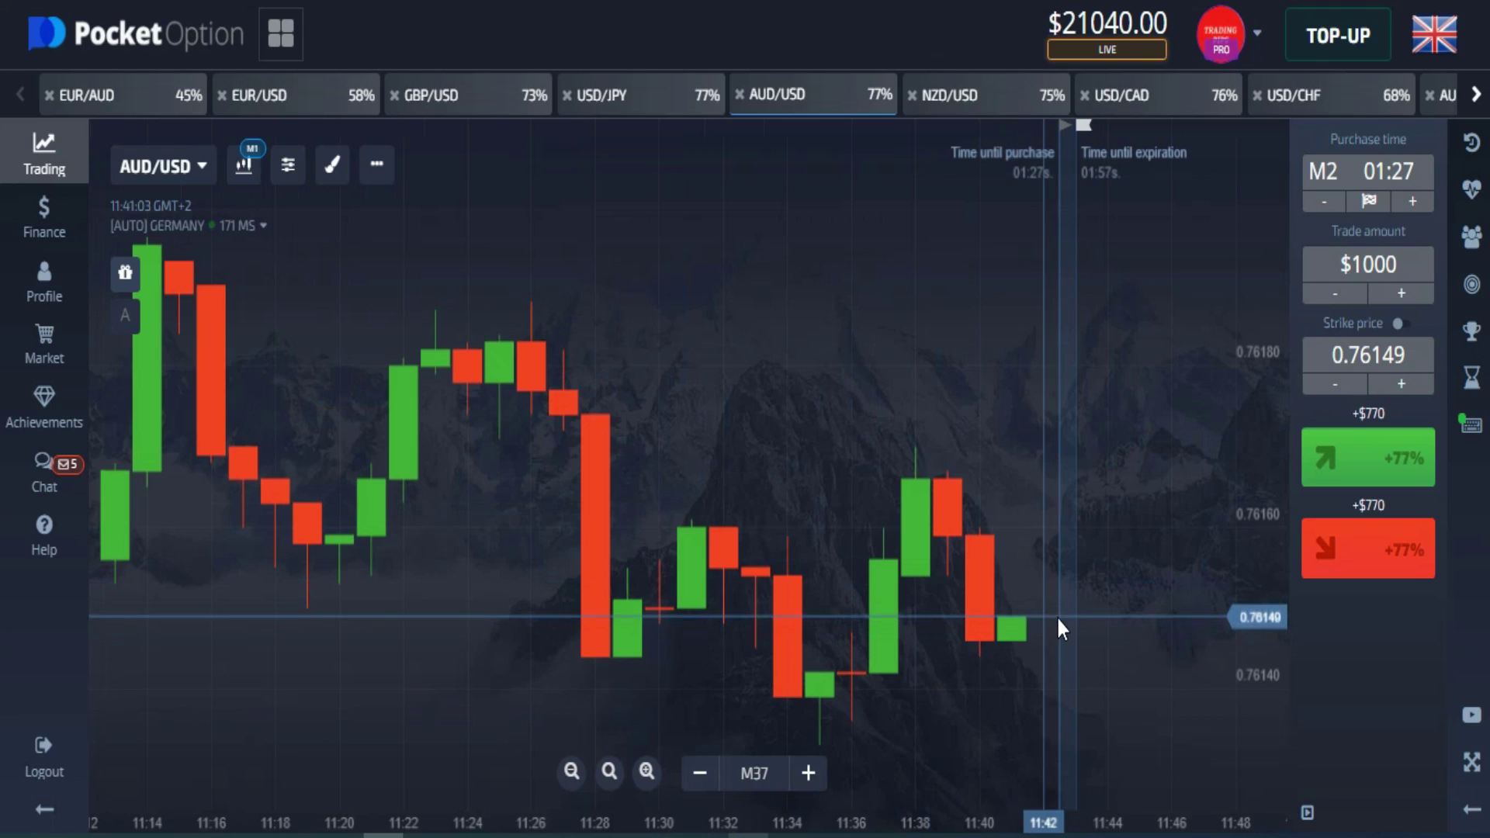
scroll(1056, 616, up, 2)
scroll(1055, 616, down, 1)
key(shift+s)
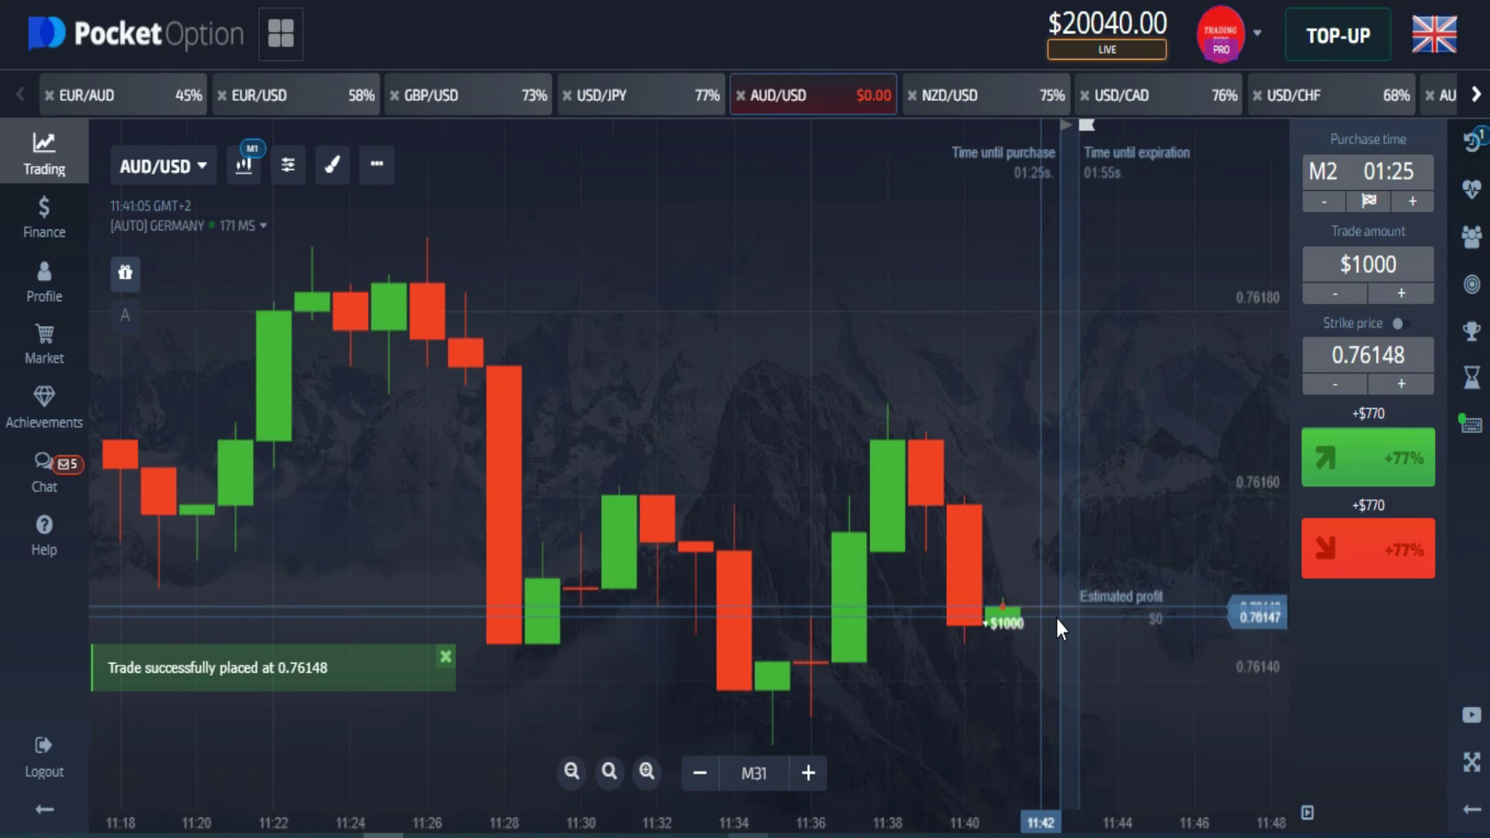
scroll(781, 605, up, 1)
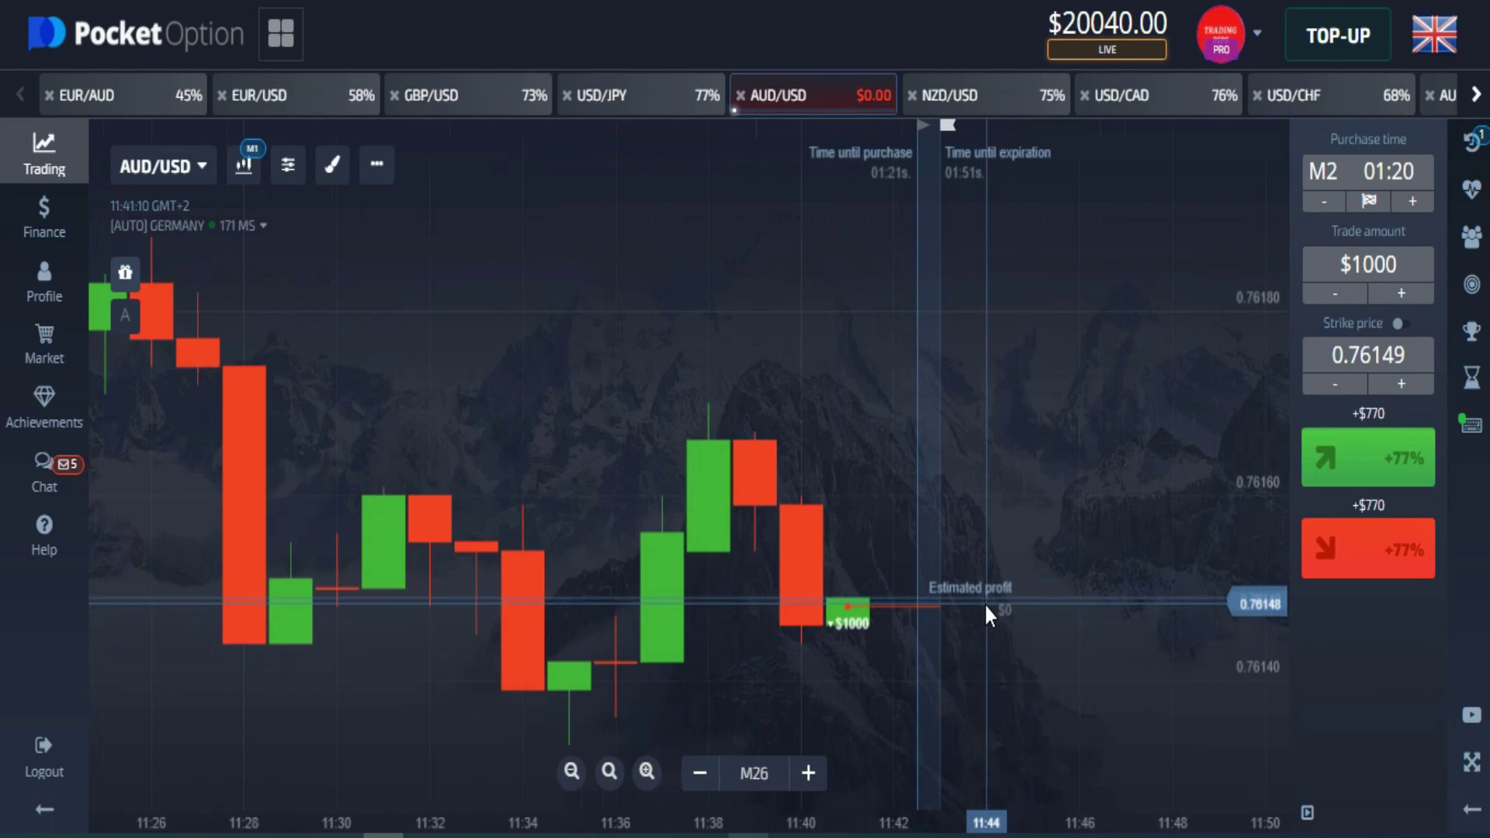
scroll(985, 605, down, 1)
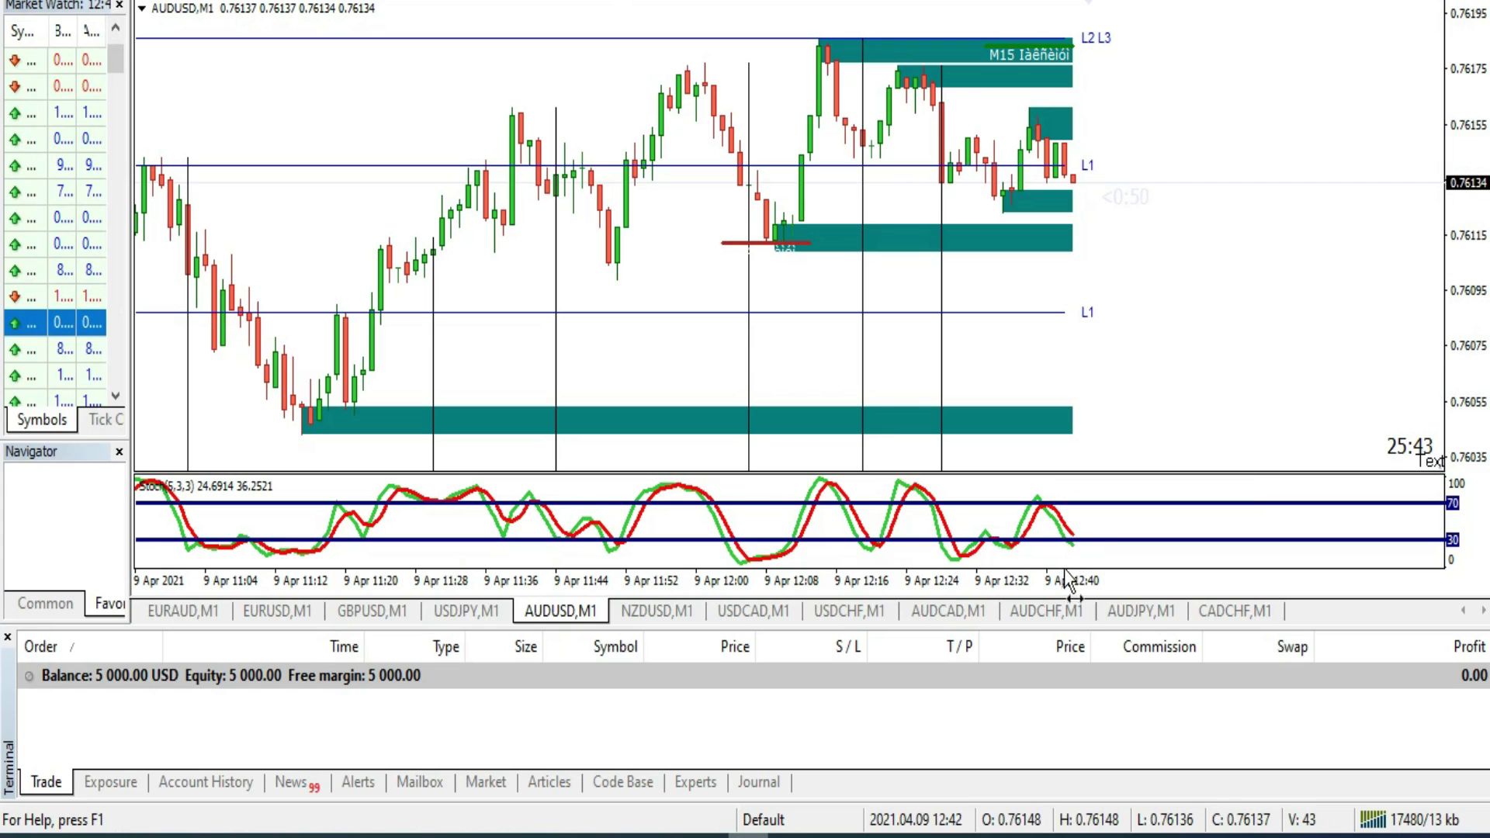
Step: Check MT4's NZDUSD and USDCAD charts, then select NZD/USD in Pocket Option
mouse_move(1063, 528)
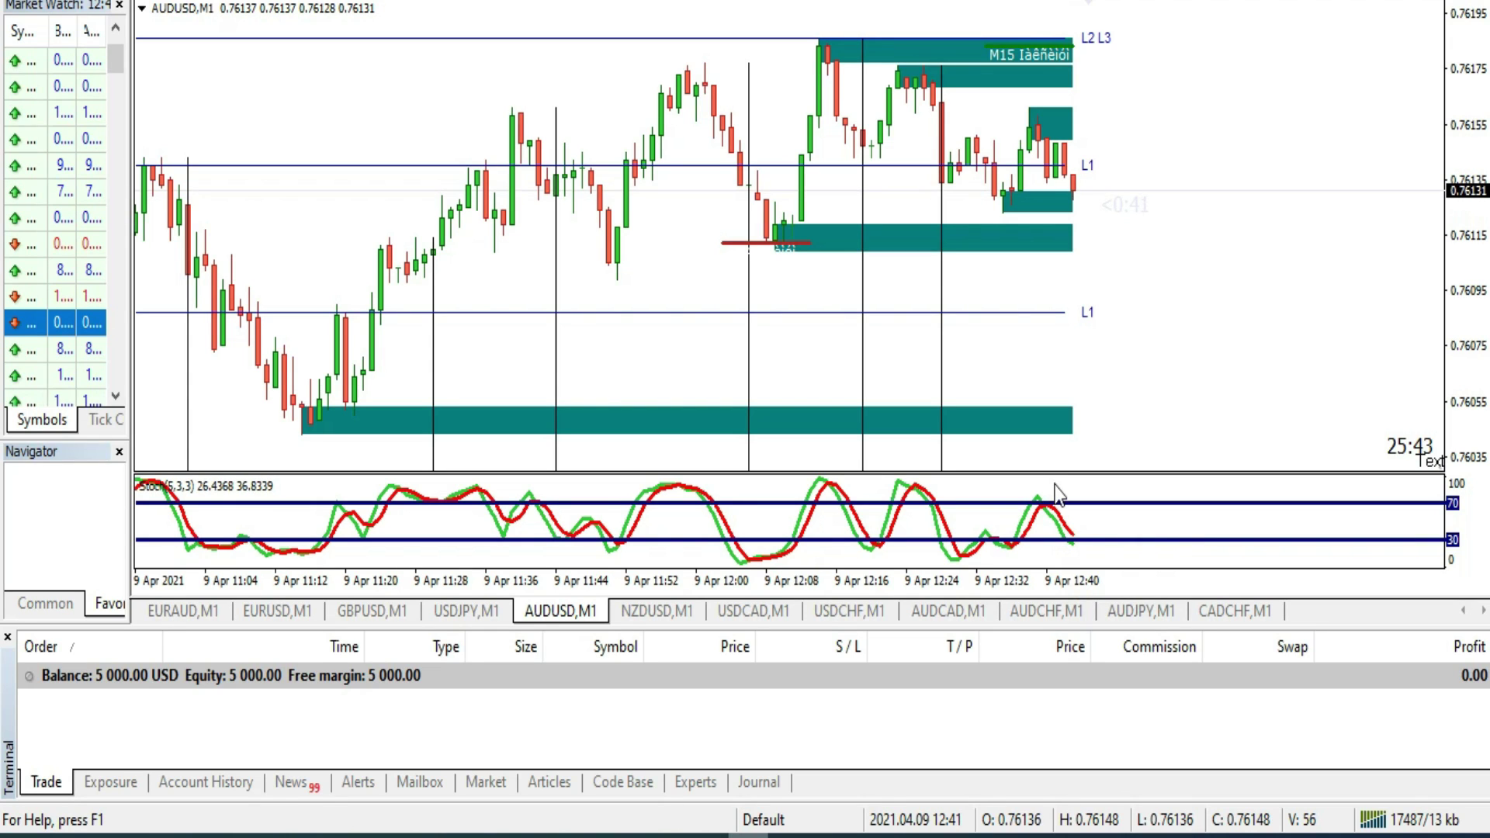
click(687, 615)
click(749, 613)
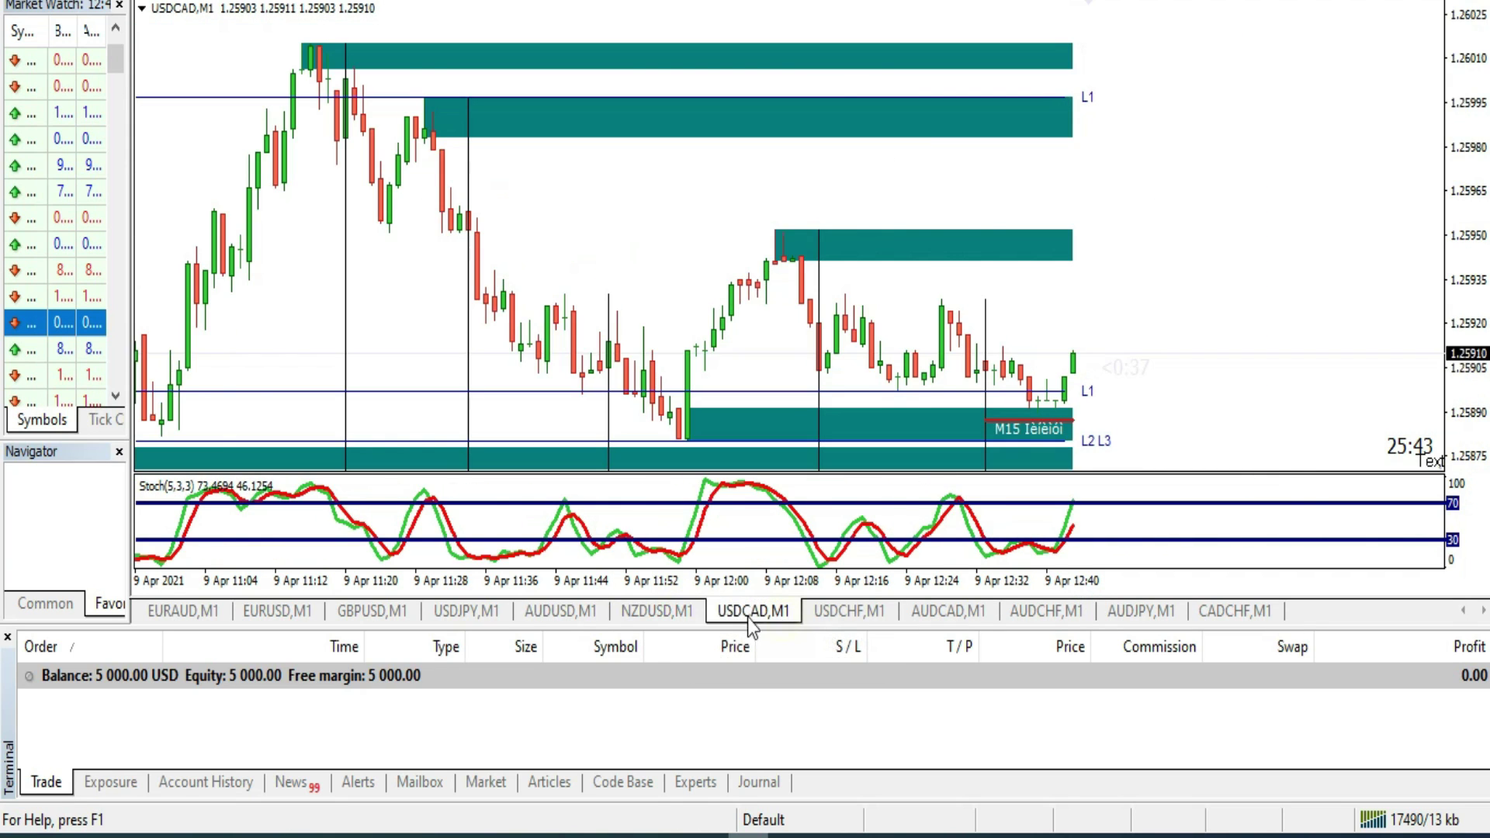
click(683, 613)
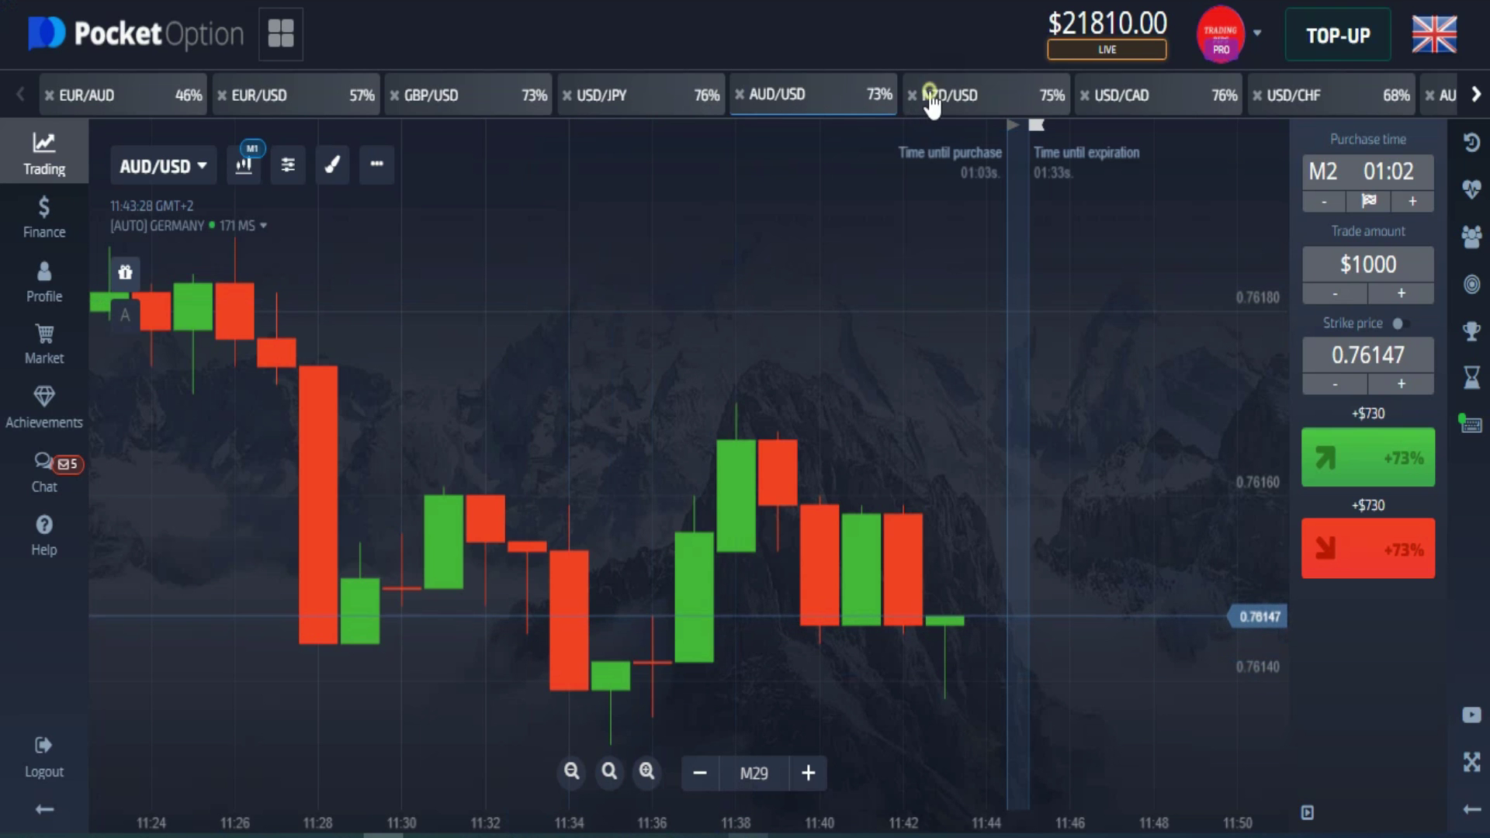
click(928, 99)
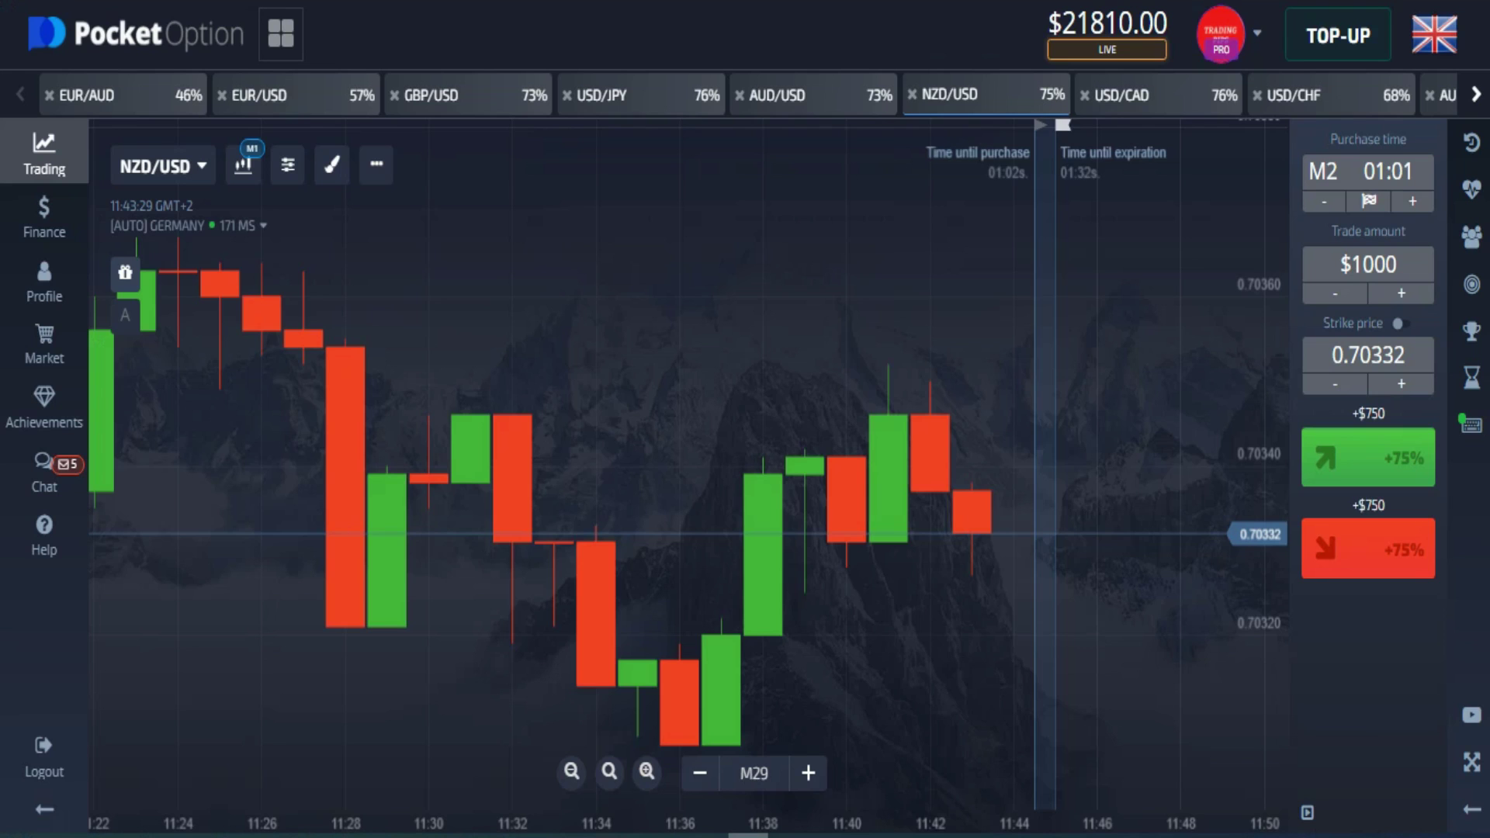
Step: Buy a $1000 NZD/USD Down trade with M2 expiry, opened at 0.70324
click(1367, 552)
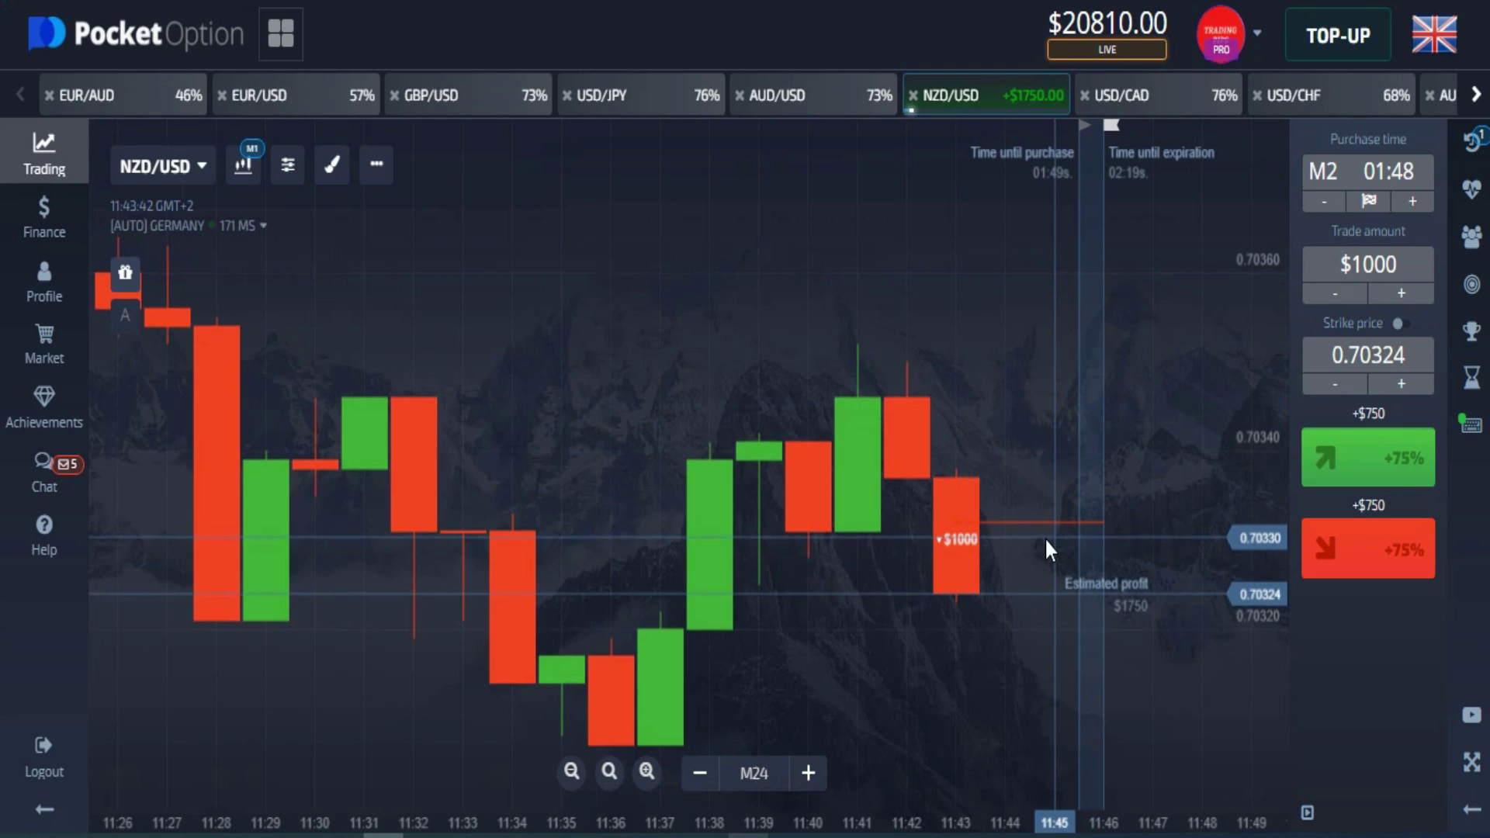
scroll(1046, 541, down, 3)
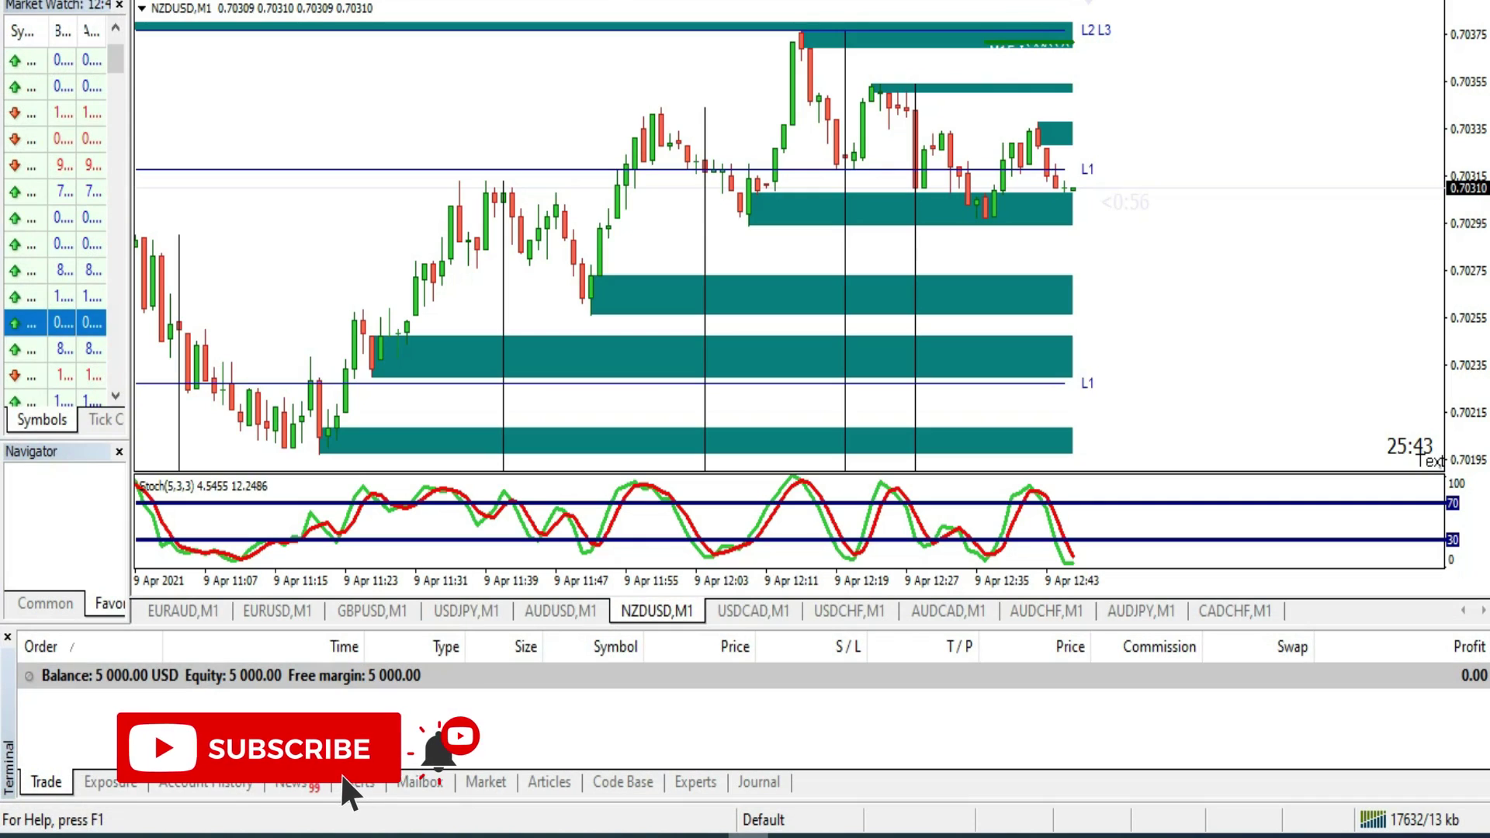
Step: Scan the USDCAD, USDCHF, AUDCAD, AUDCHF and AUDJPY charts, settling on AUDCAD M1
click(776, 621)
click(869, 612)
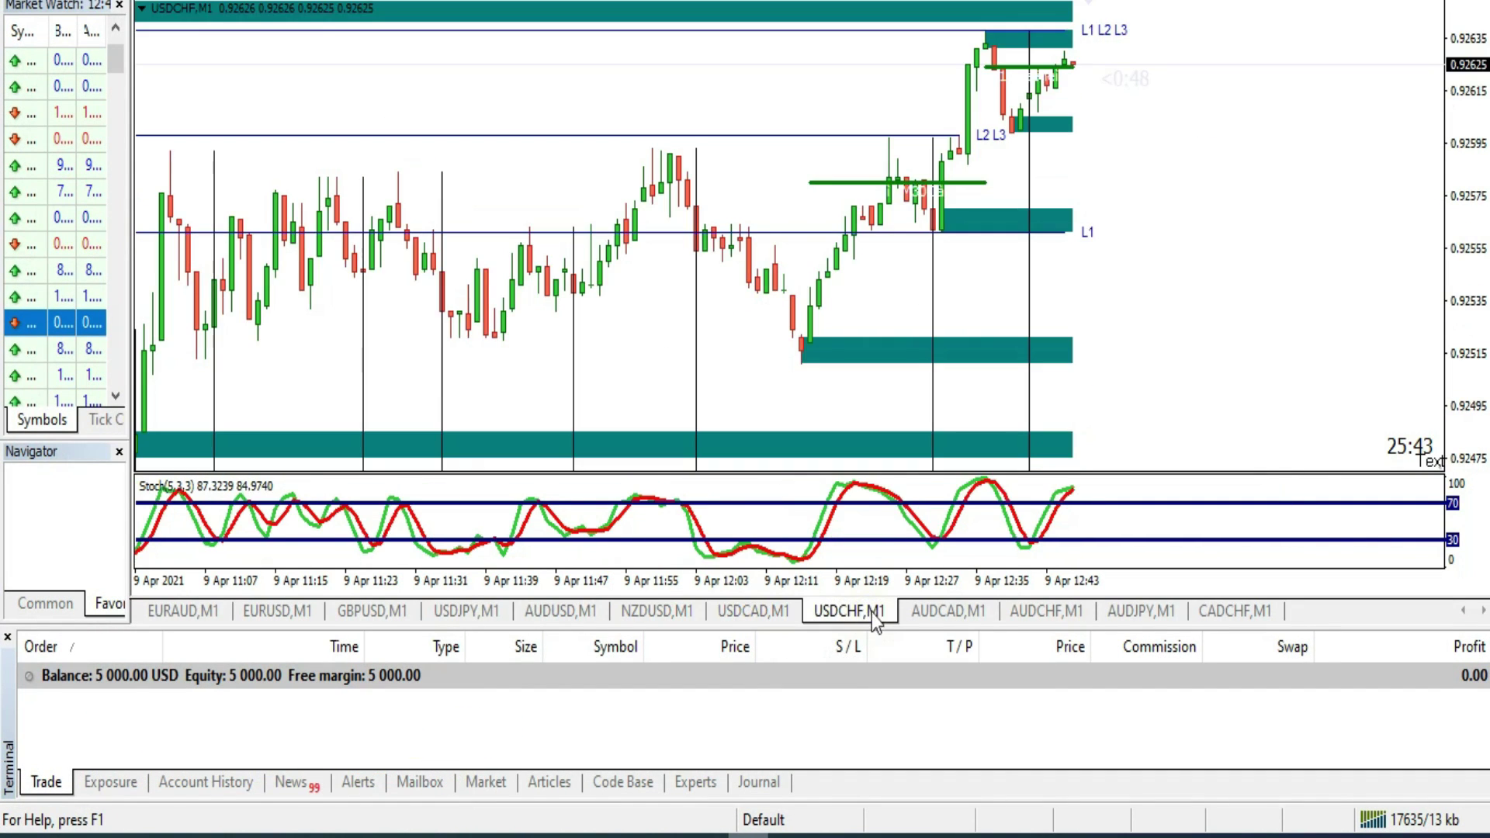
click(952, 619)
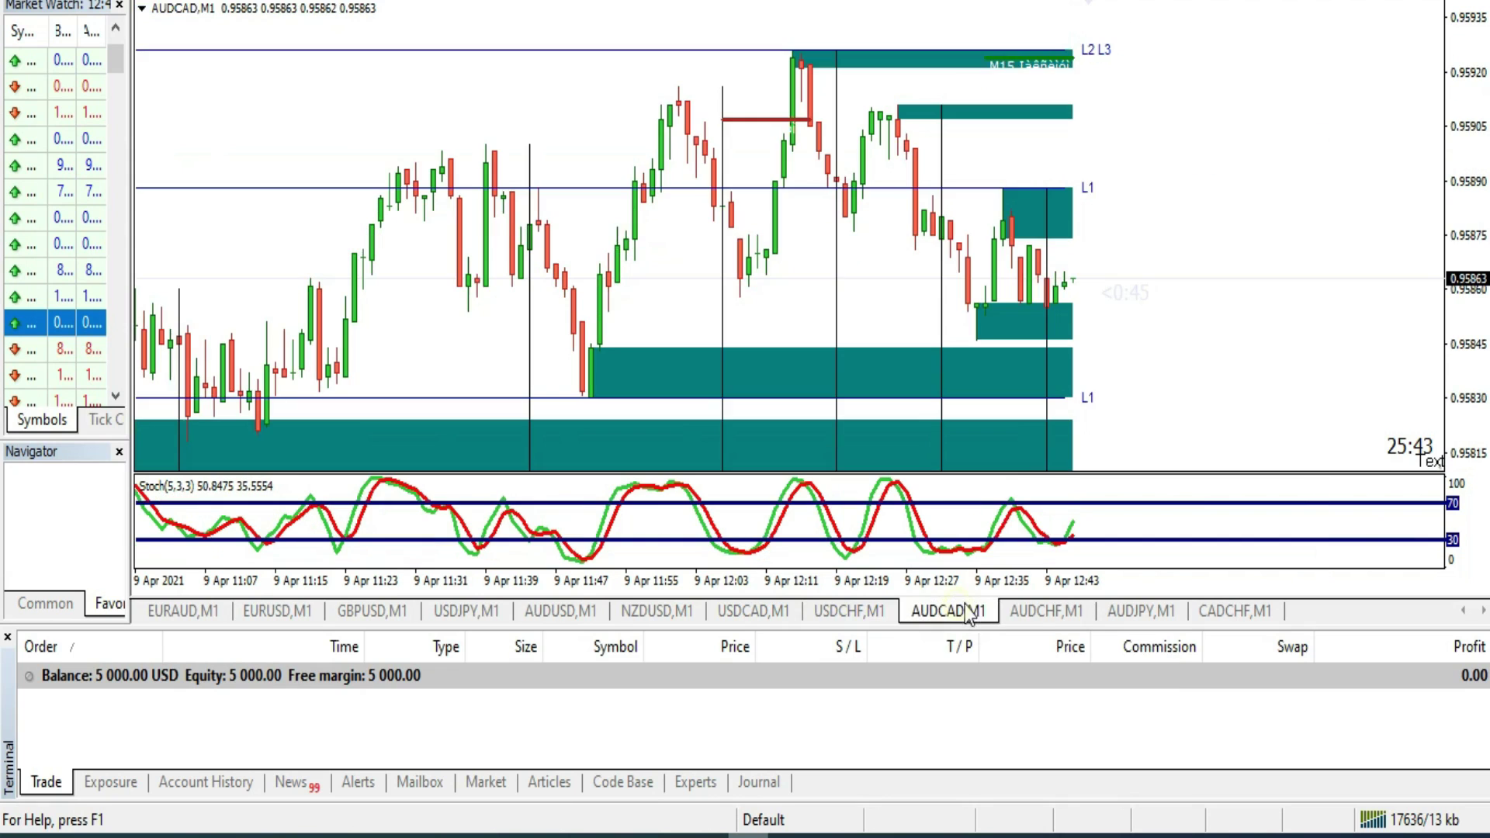
click(1049, 613)
click(1132, 613)
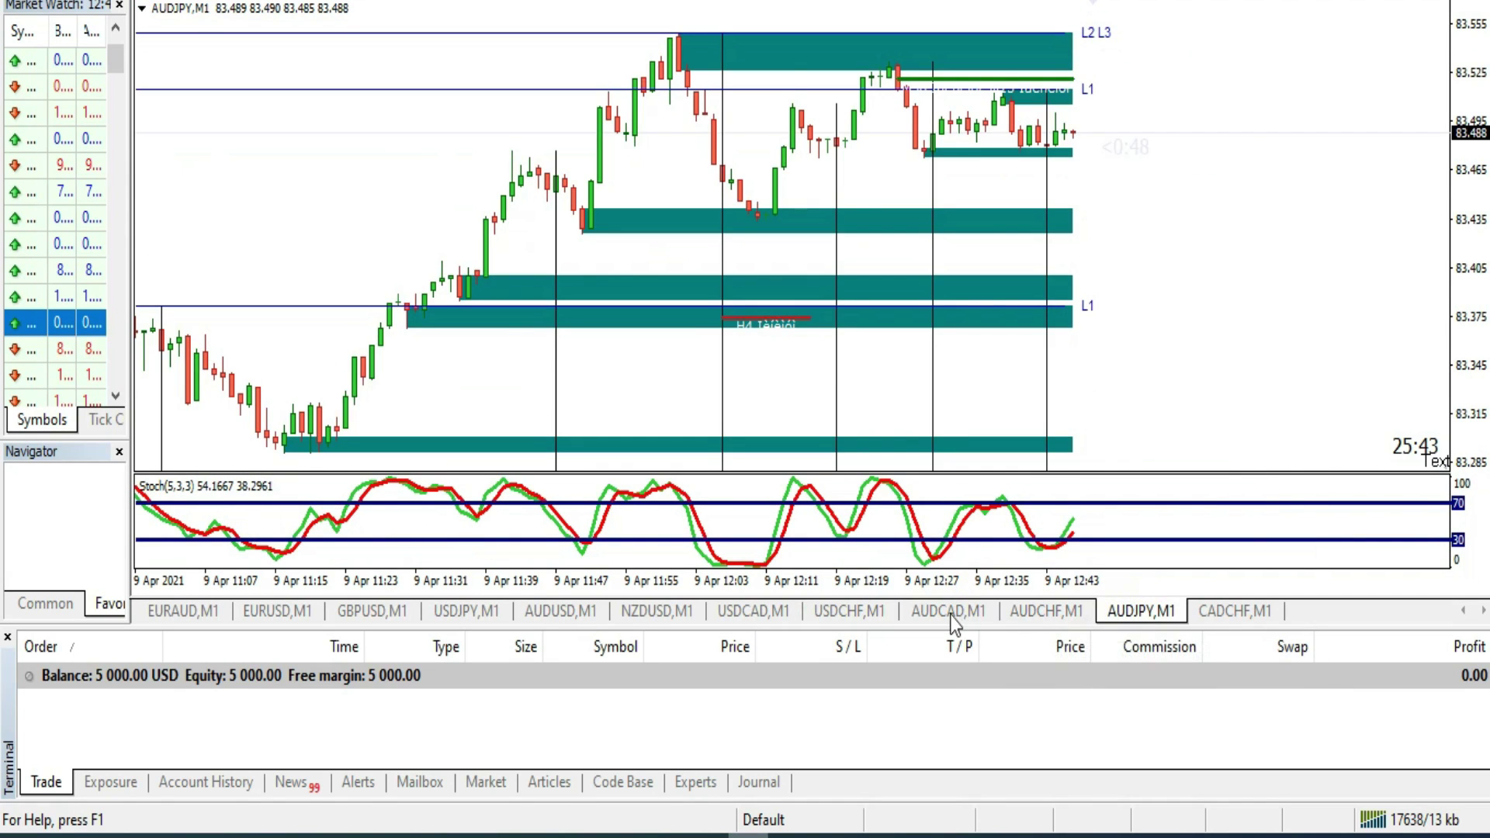
click(952, 615)
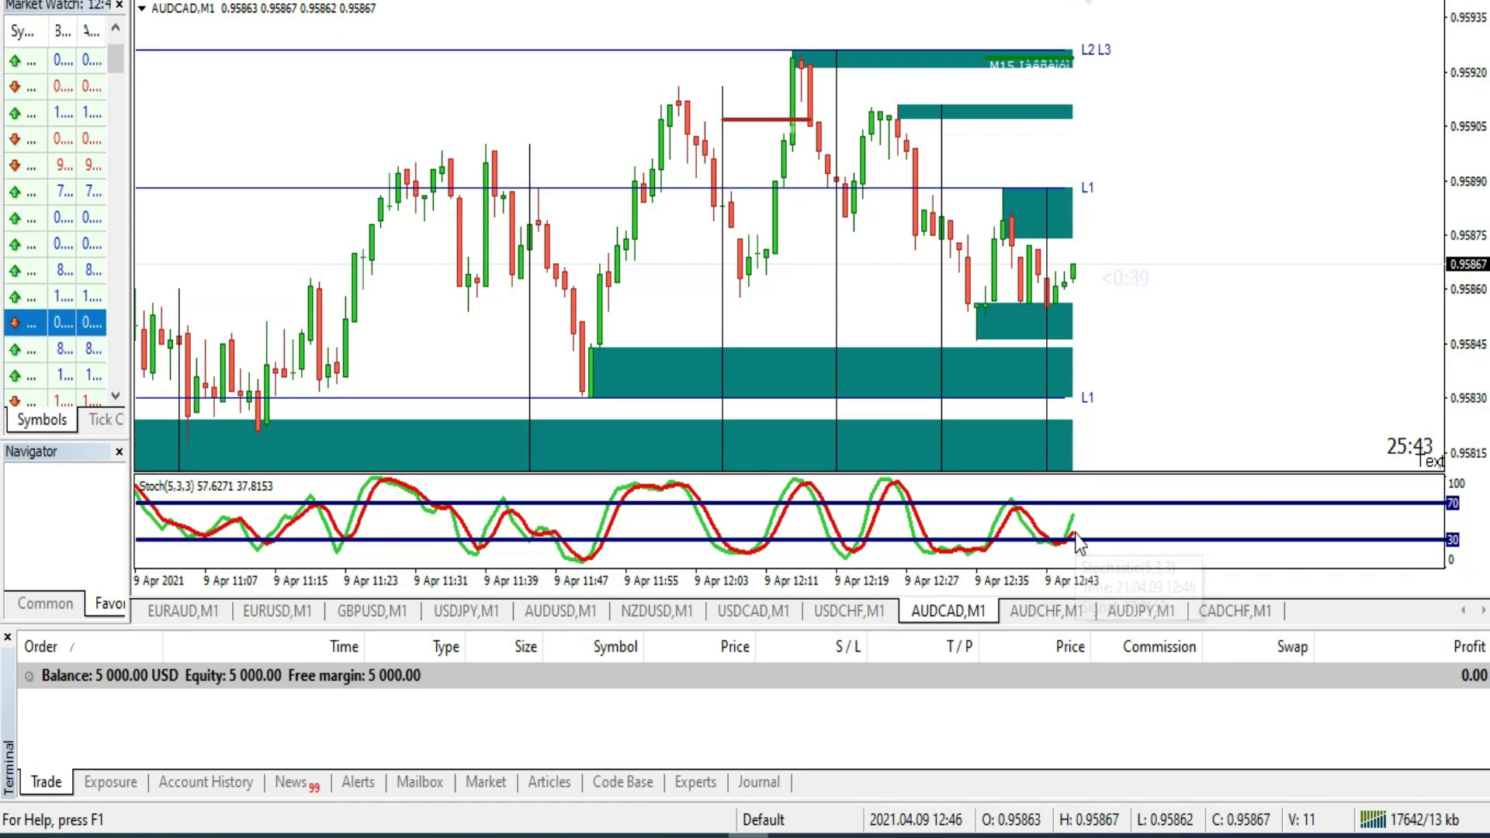
mouse_move(1078, 544)
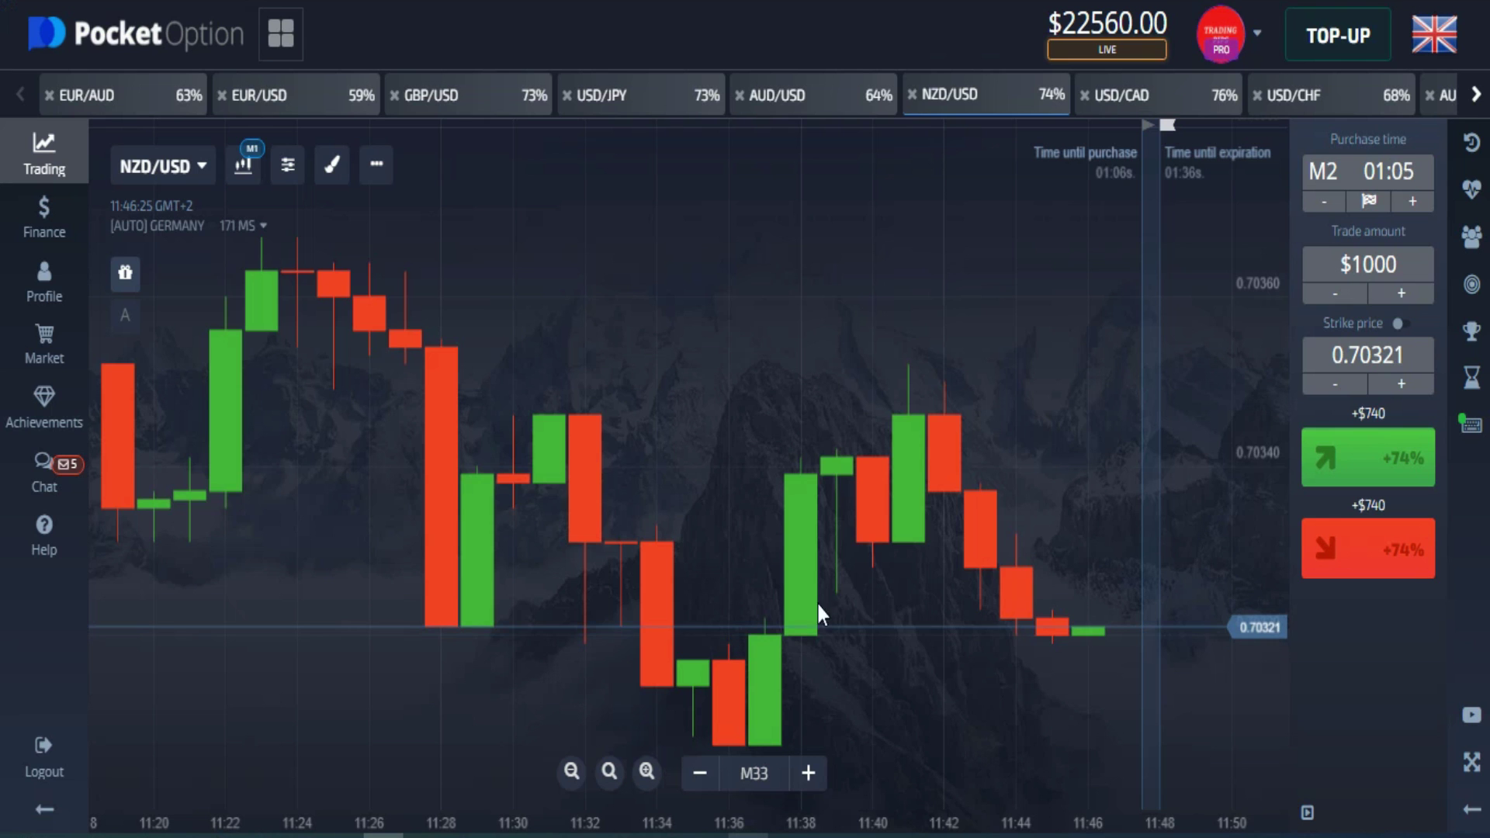
Step: Select USD/CAD in Pocket Option's asset bar
click(1170, 101)
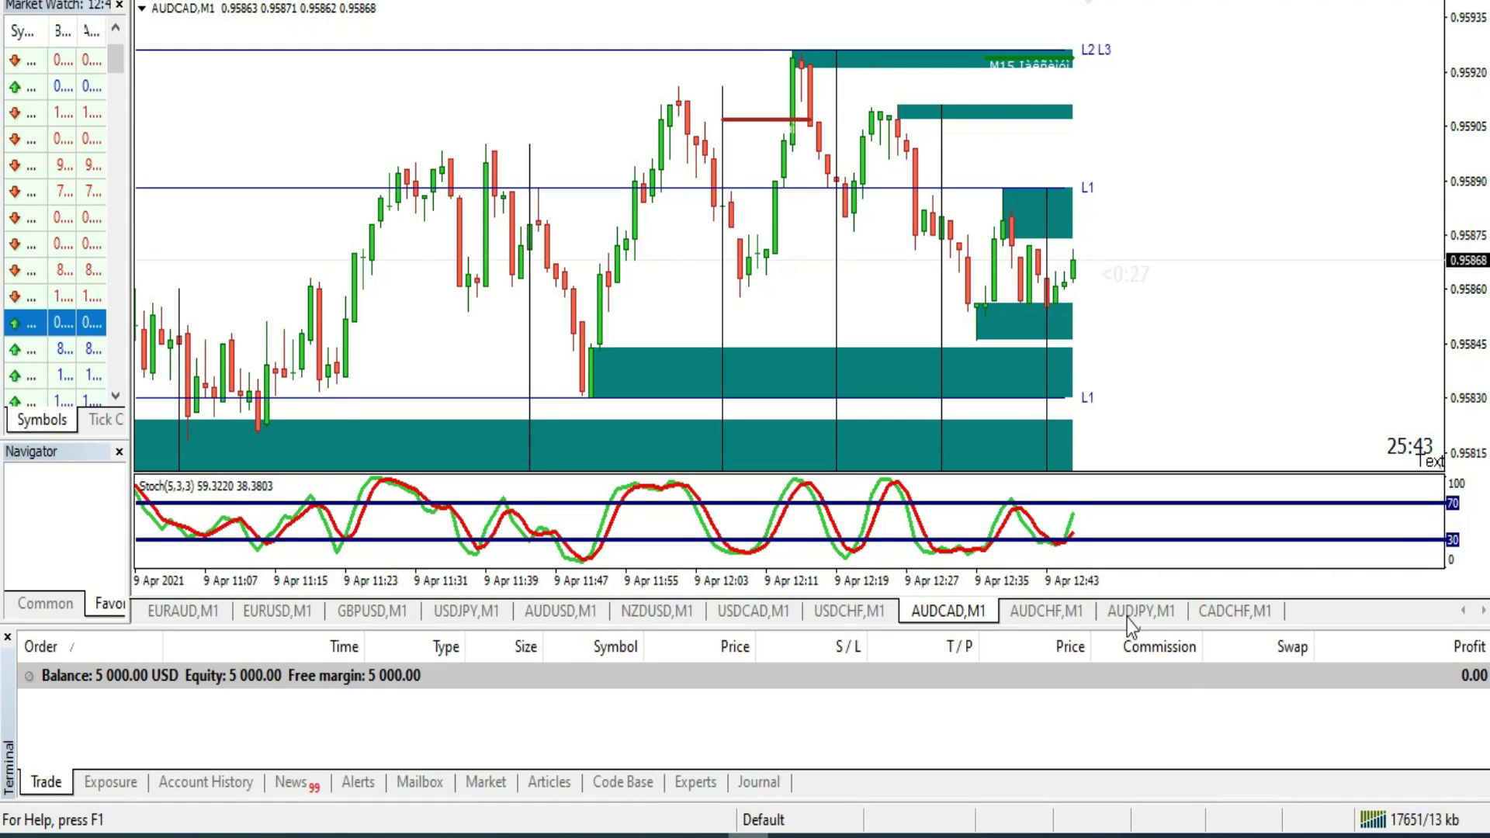
Step: Cycle through the AUDJPY, AUDCHF, CADCHF, AUDCAD, USDCHF and NZDUSD charts, ending on USDCAD M1
click(1127, 618)
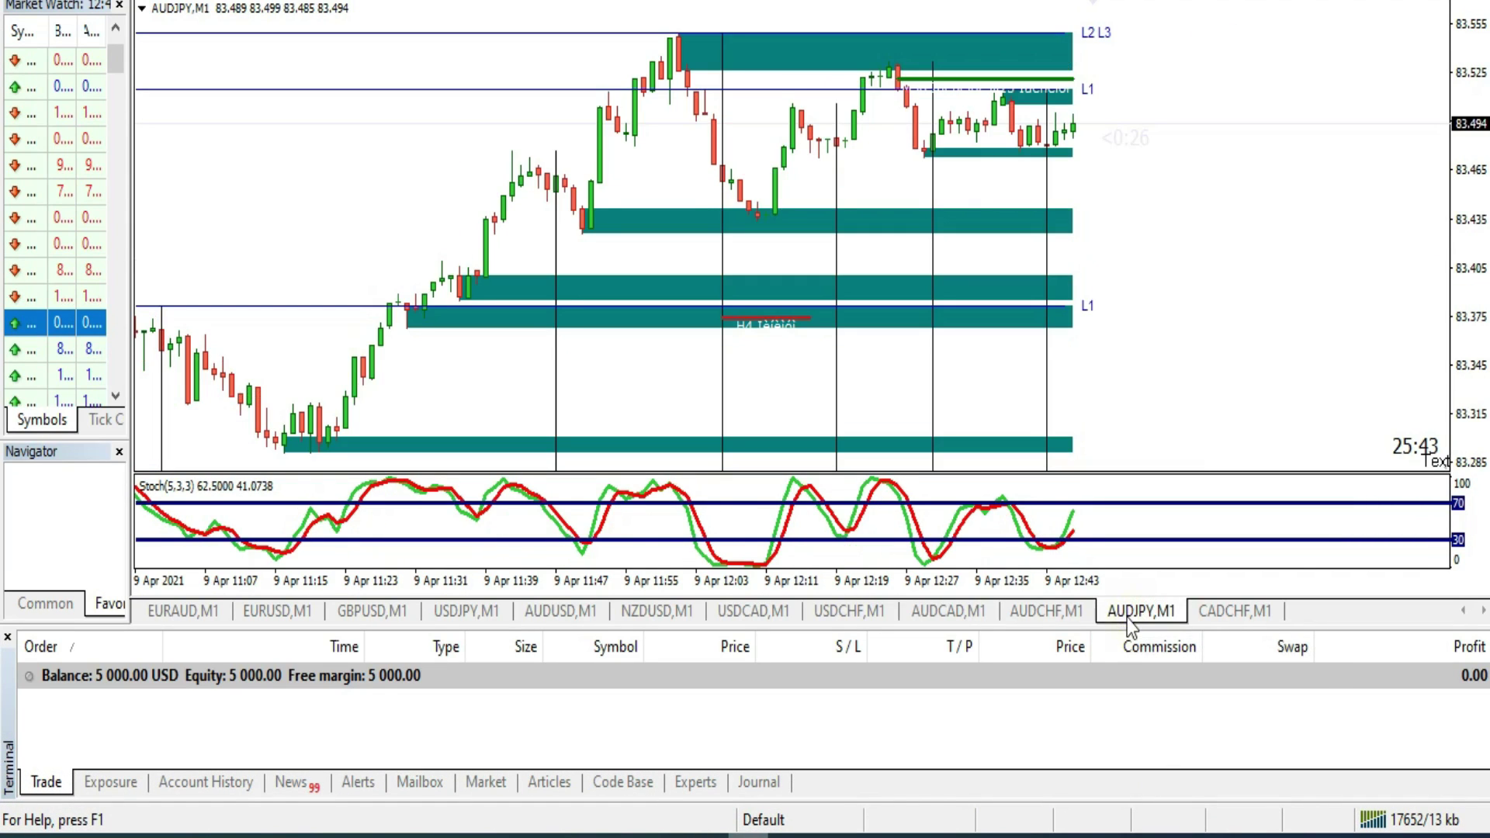
click(1059, 615)
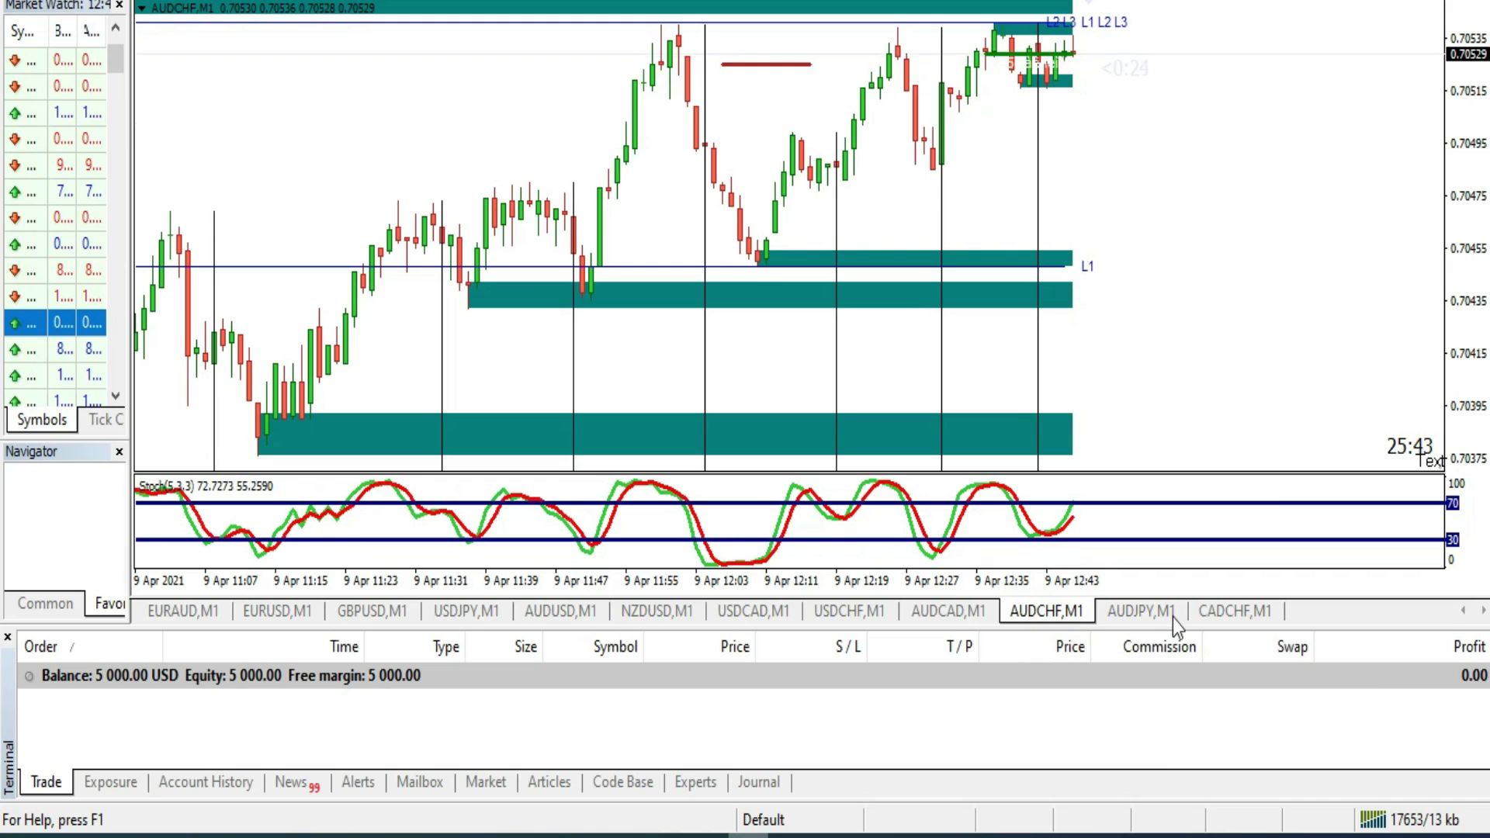
click(1226, 612)
click(948, 617)
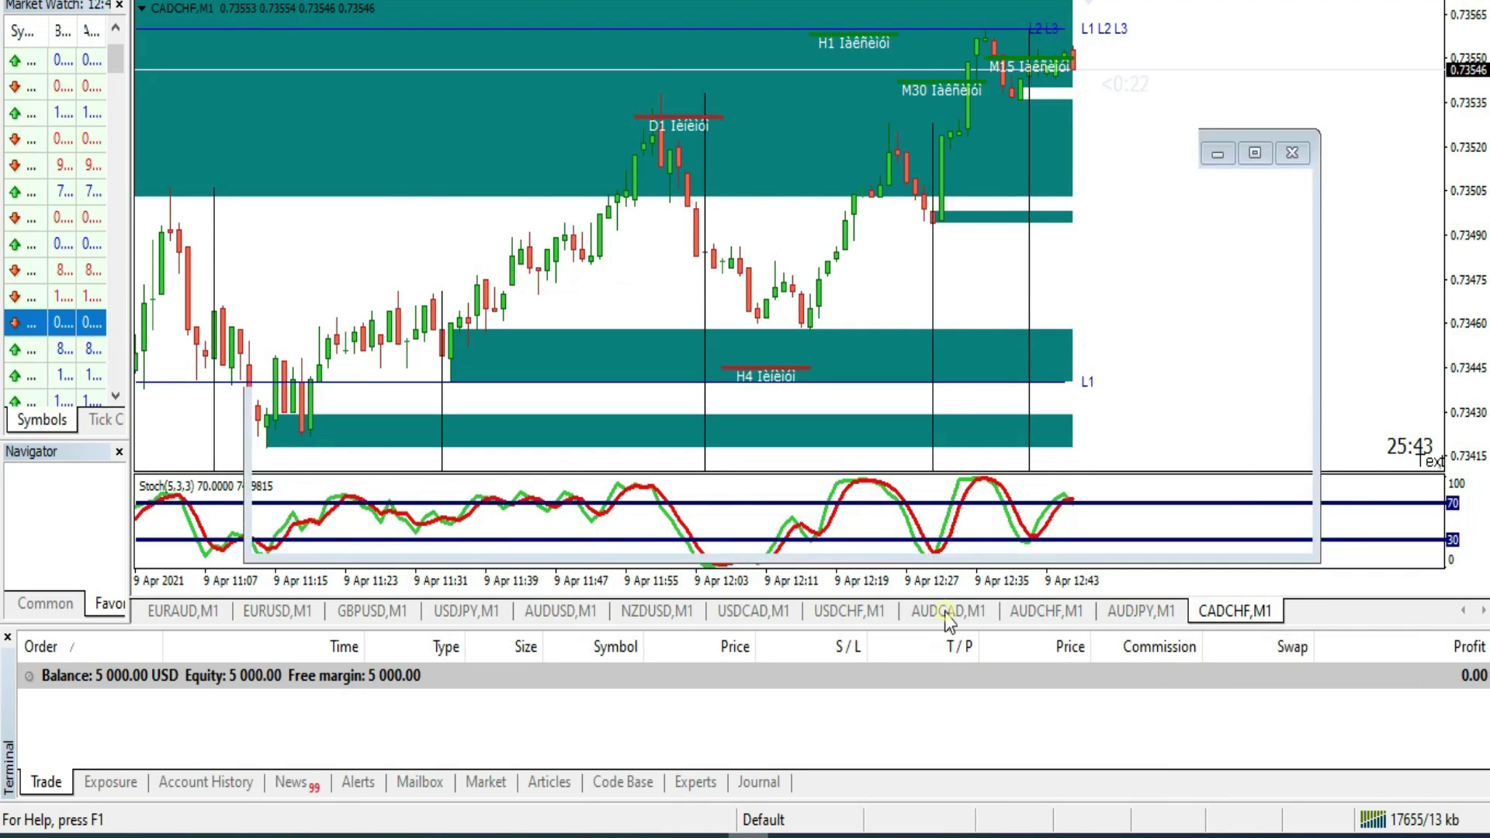
click(868, 615)
click(754, 612)
click(656, 613)
click(849, 613)
click(767, 613)
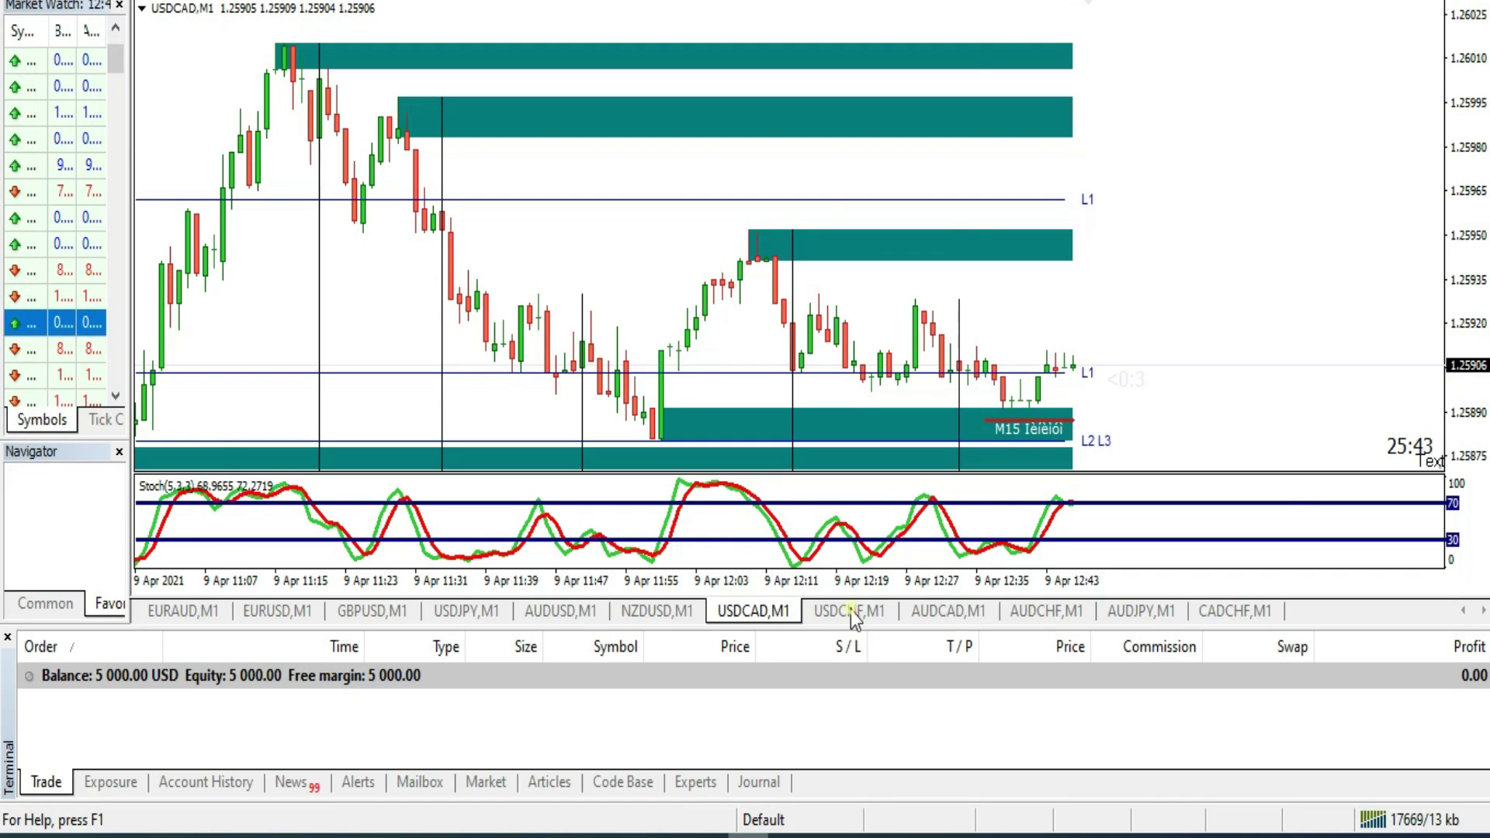
Step: Check MT4's USDCHF chart, then select USD/CHF in Pocket Option
click(851, 612)
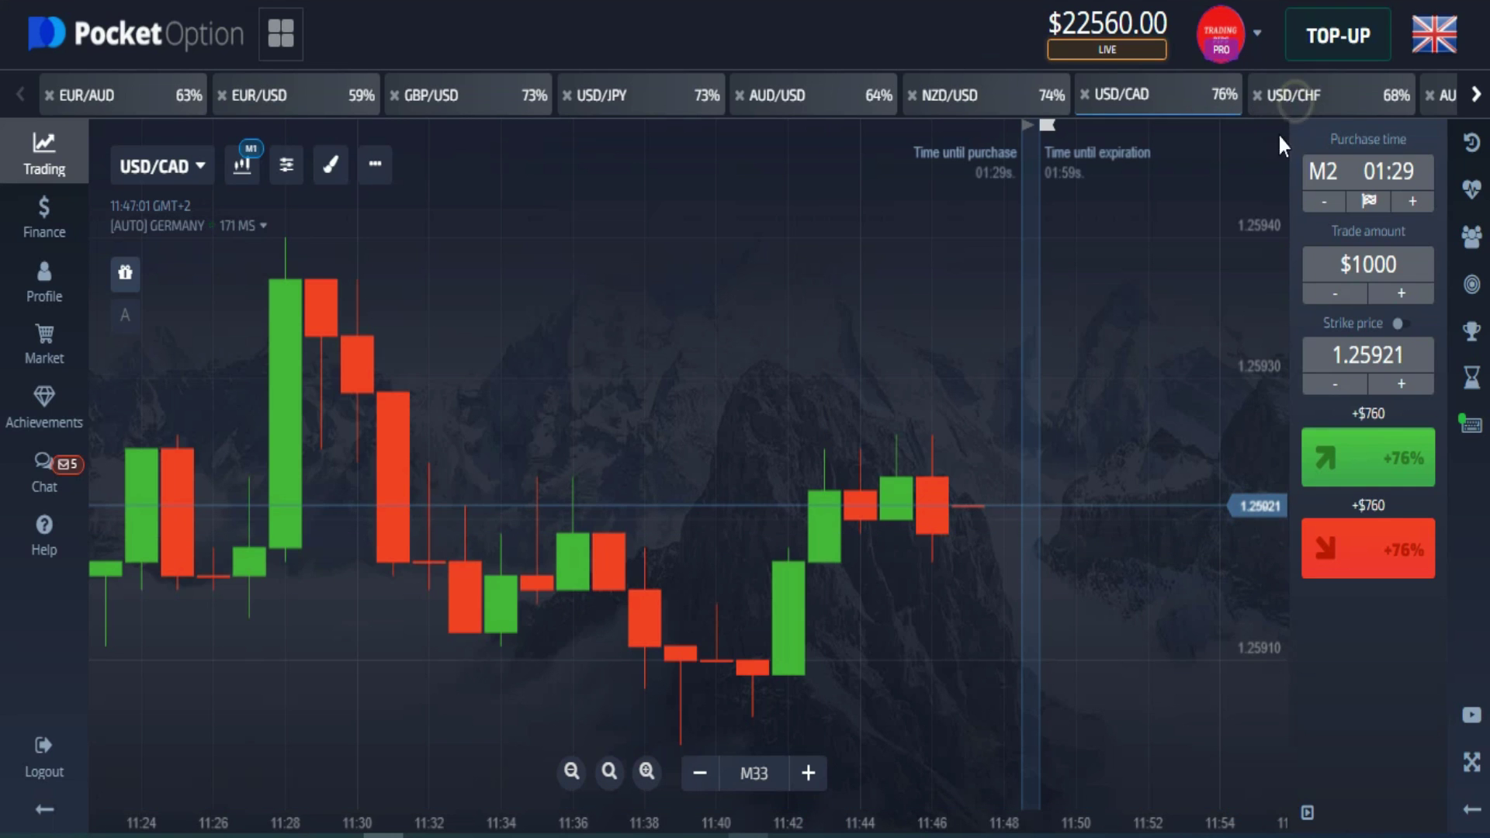
click(1295, 99)
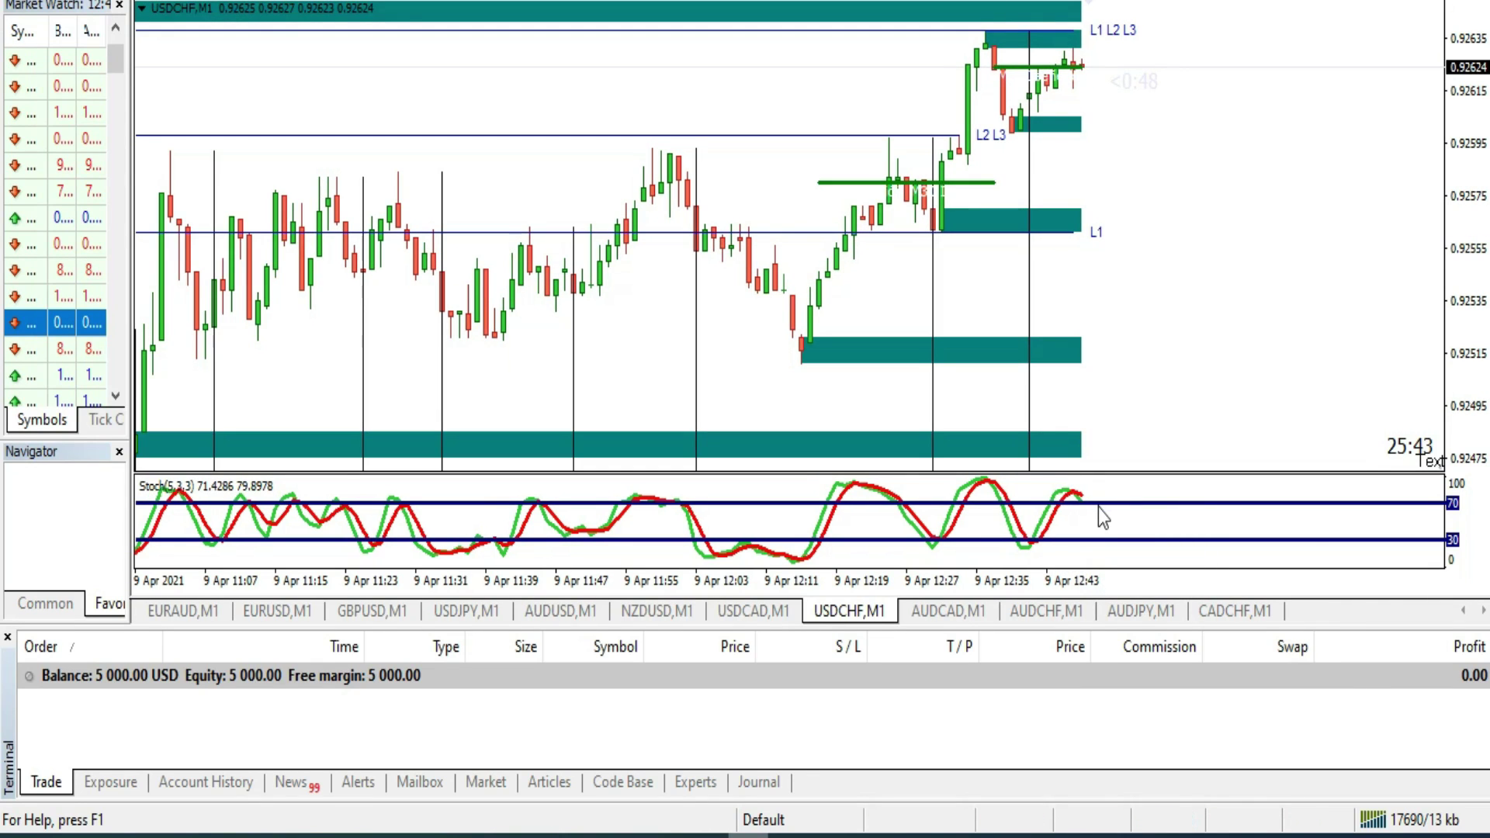
Step: Move the AUDCHF M1 tab after AUDJPY and zoom its chart out along the time axis
drag(1062, 618, 1174, 582)
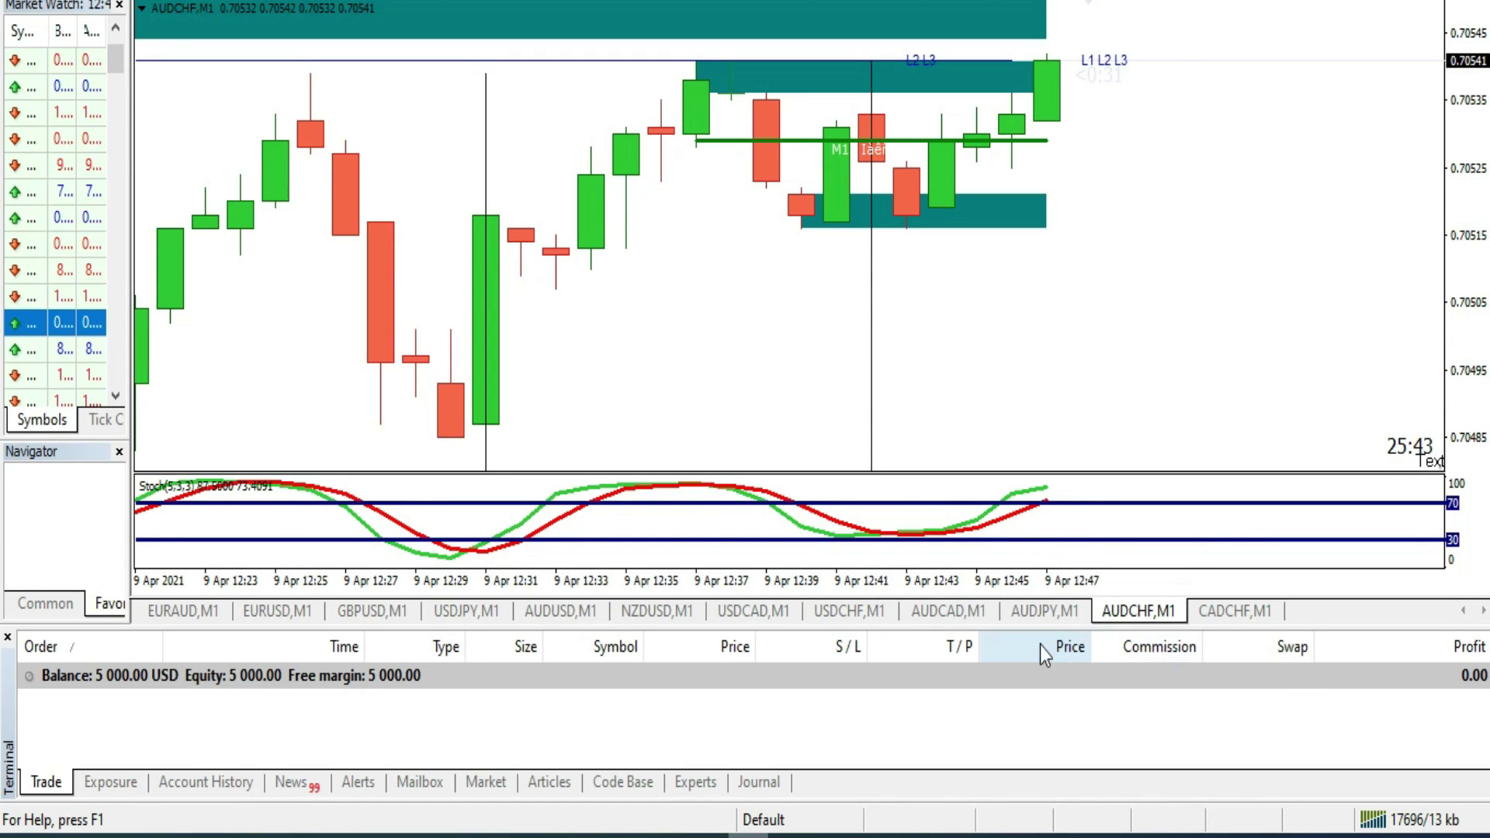
drag(1094, 583, 1063, 590)
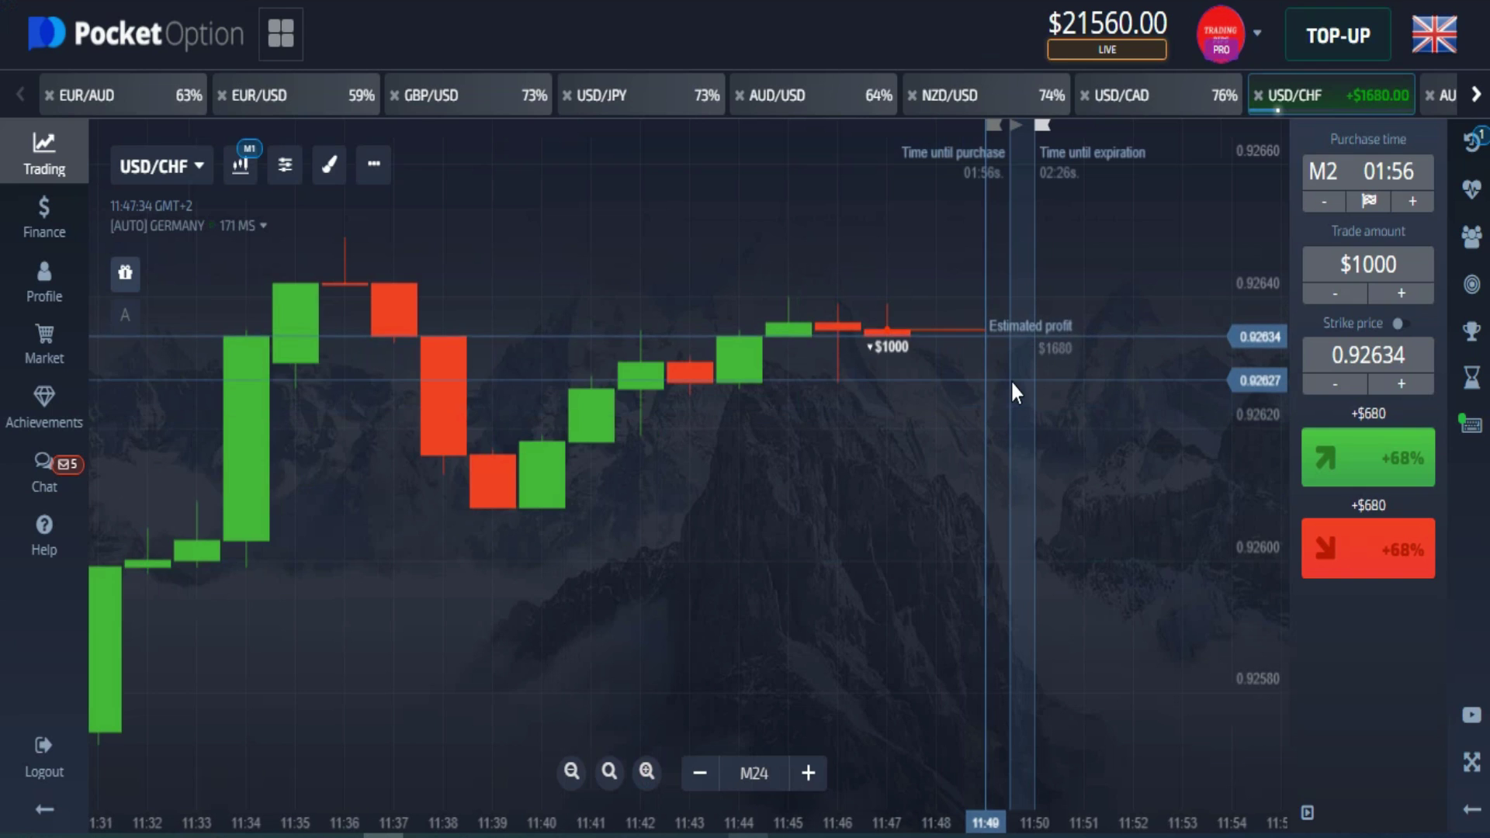
Step: Zoom the chart out while the USD/CHF trade runs to expiry for a $1680 gain
scroll(1010, 380, down, 1)
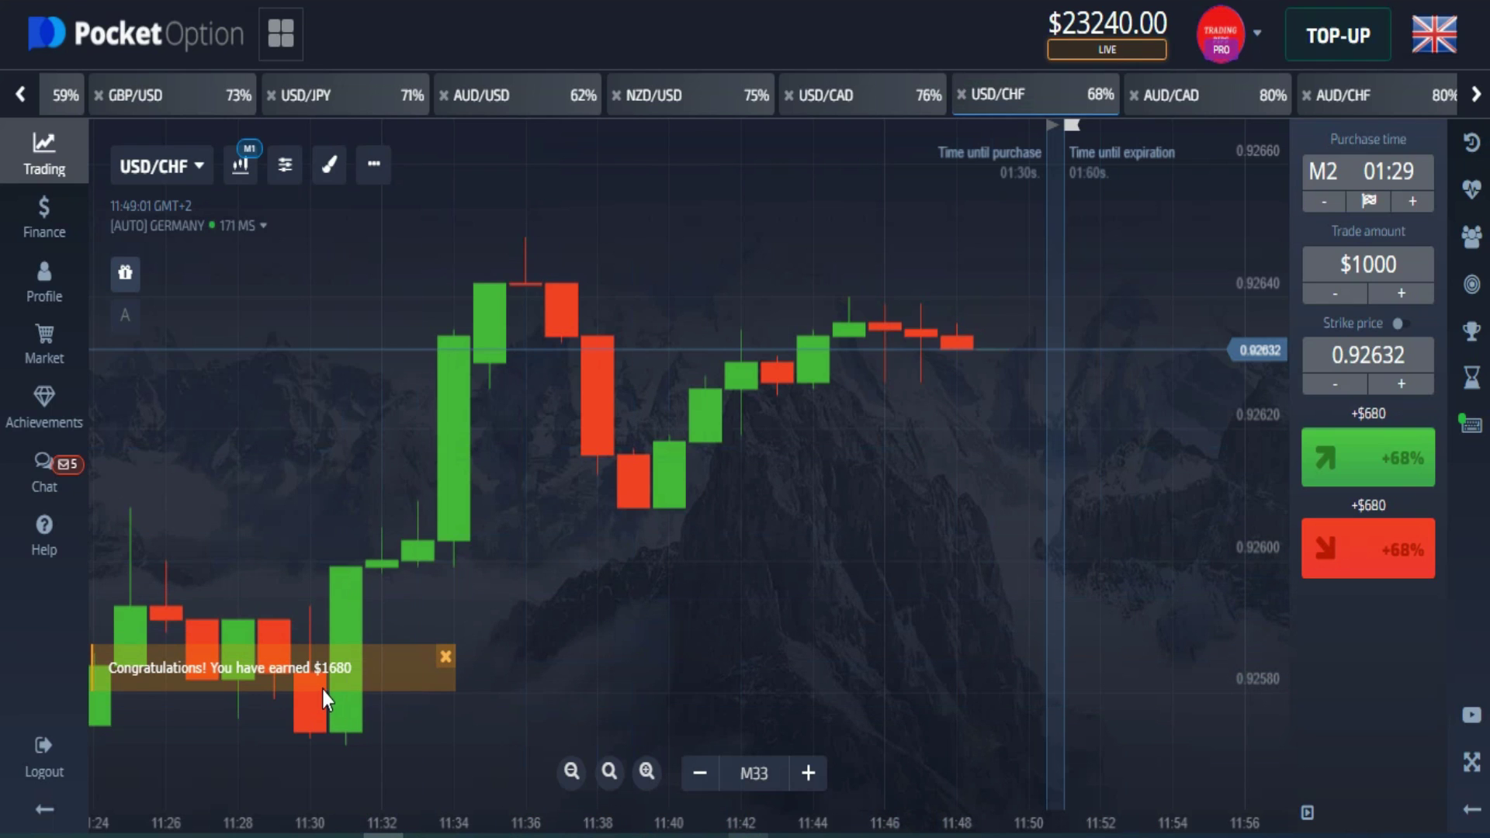
scroll(911, 410, down, 5)
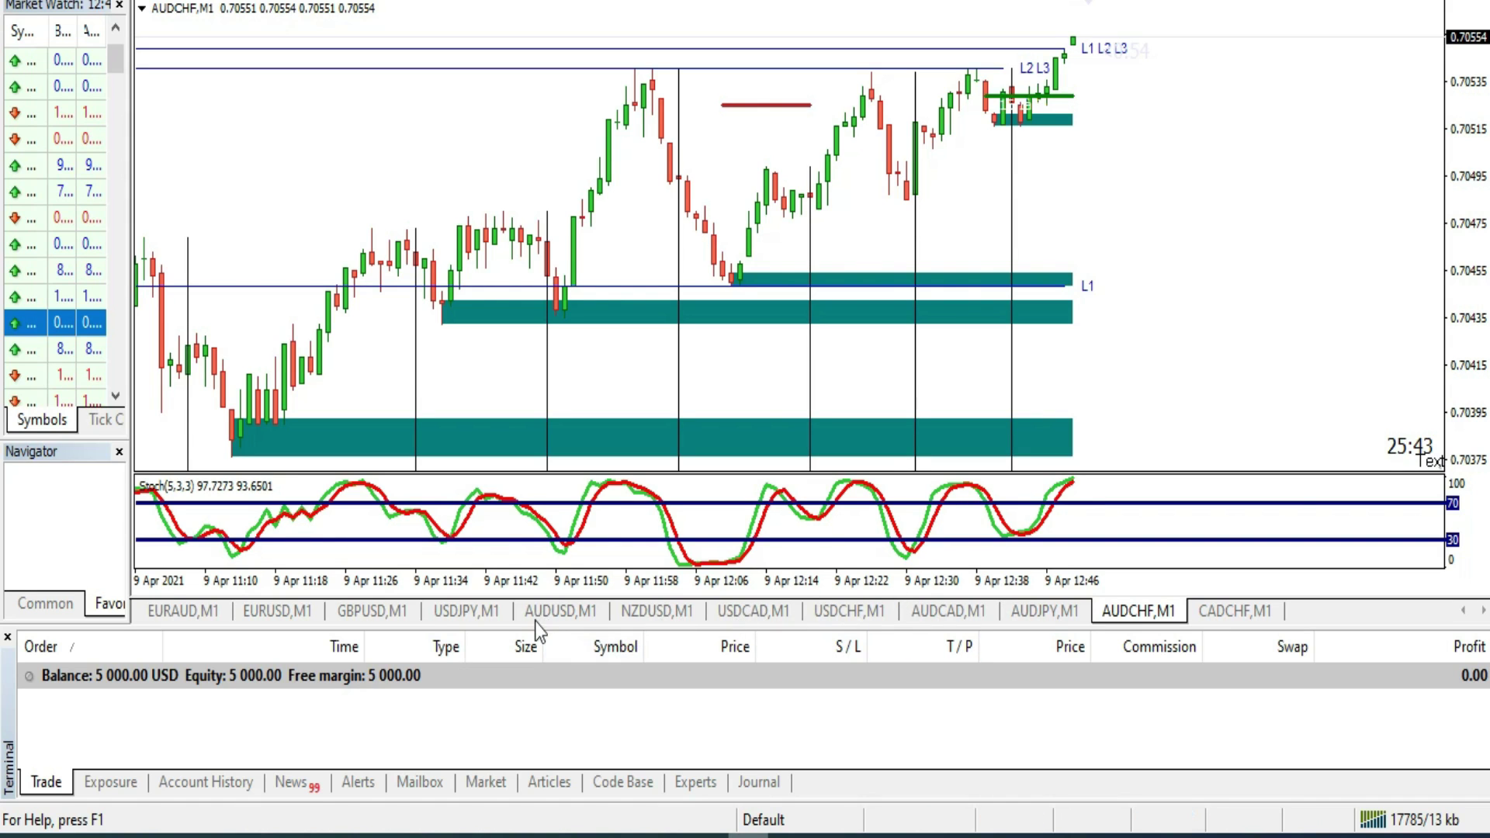
Step: Flip through the AUDUSD, USDJPY, GBPUSD, EURUSD, EURAUD, AUDCHF and USDCHF charts to NZDUSD
click(535, 613)
click(462, 615)
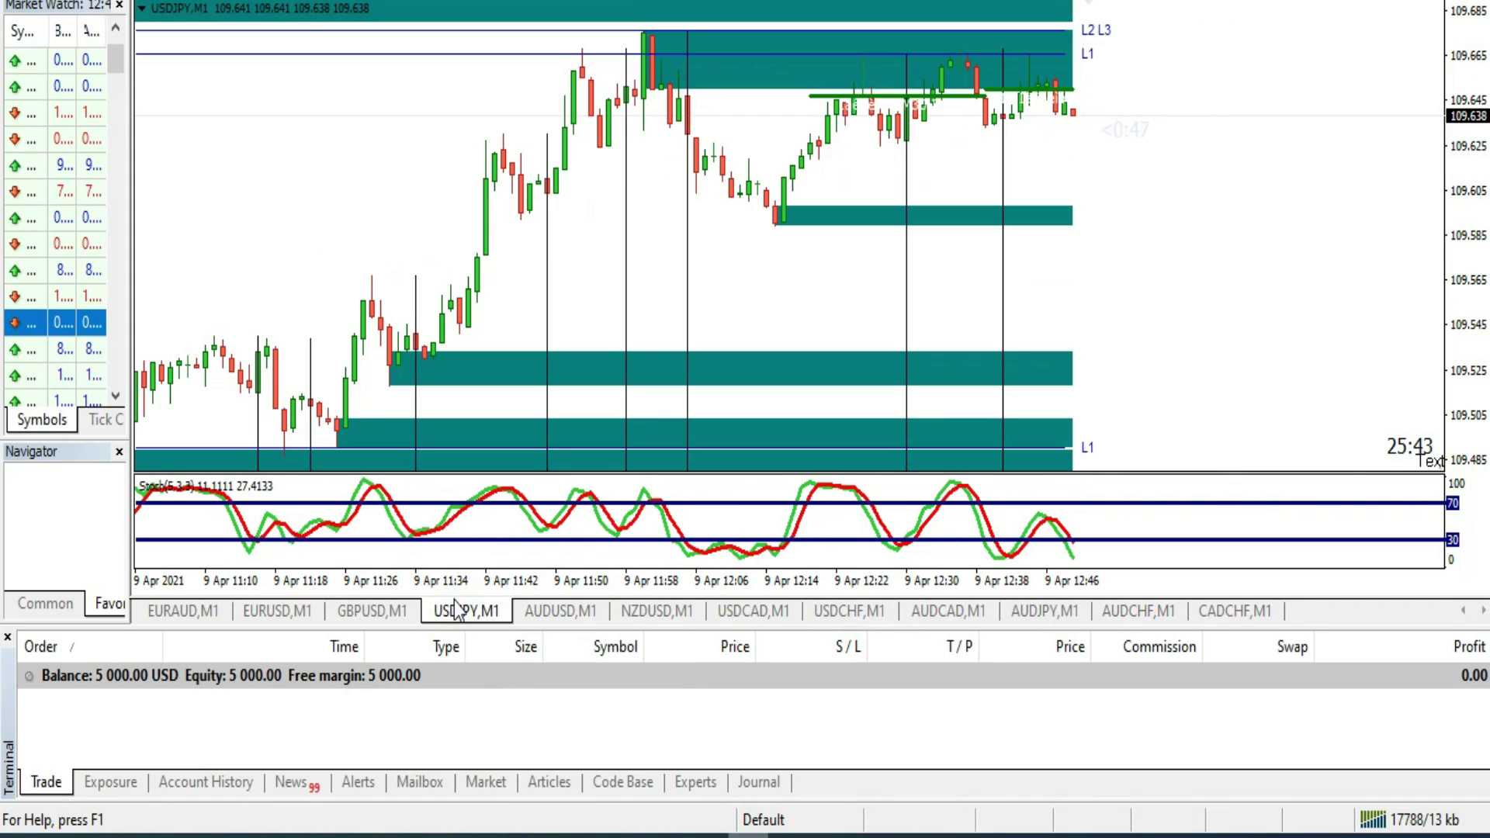
click(379, 613)
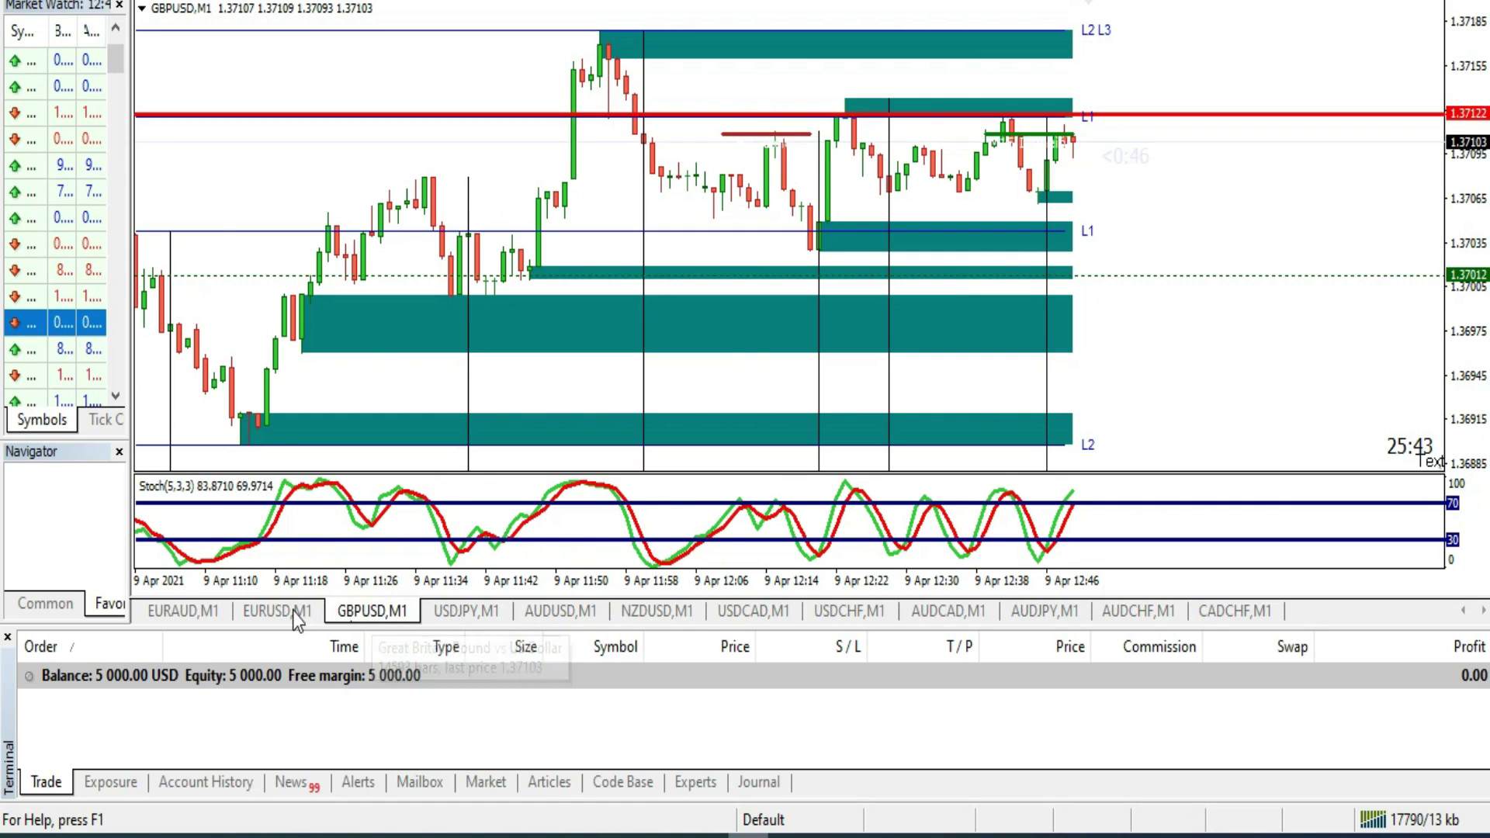
click(292, 611)
click(184, 612)
click(1137, 612)
click(869, 613)
click(656, 612)
Step: Recheck GBPUSD, EURUSD, USDJPY, USDCAD, AUDJPY, CADCHF and AUDCAD, settling on NZDUSD M1
click(372, 612)
click(277, 612)
click(465, 612)
click(753, 612)
click(1044, 612)
click(1234, 613)
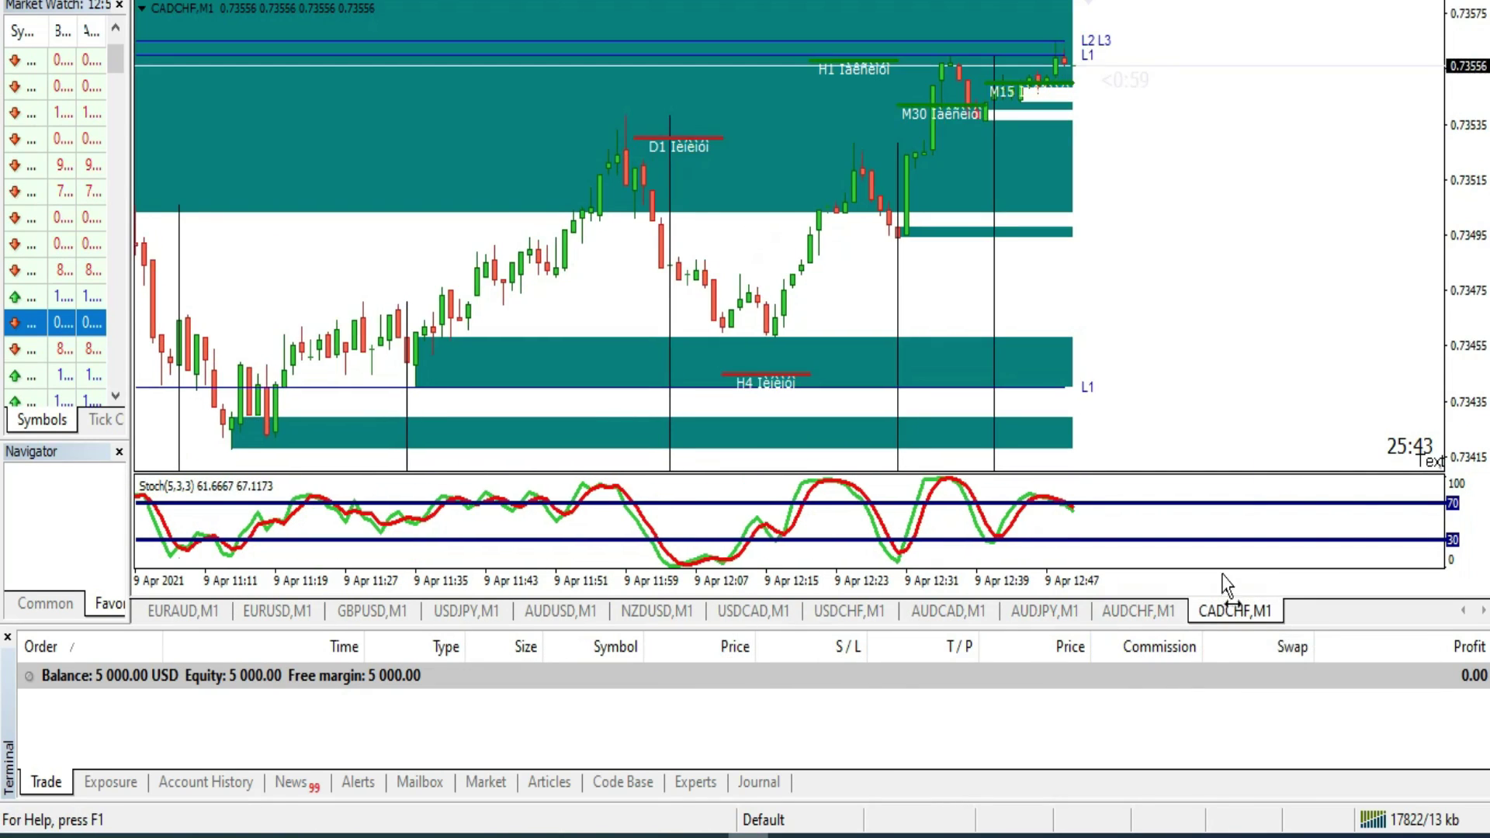
click(948, 612)
click(667, 613)
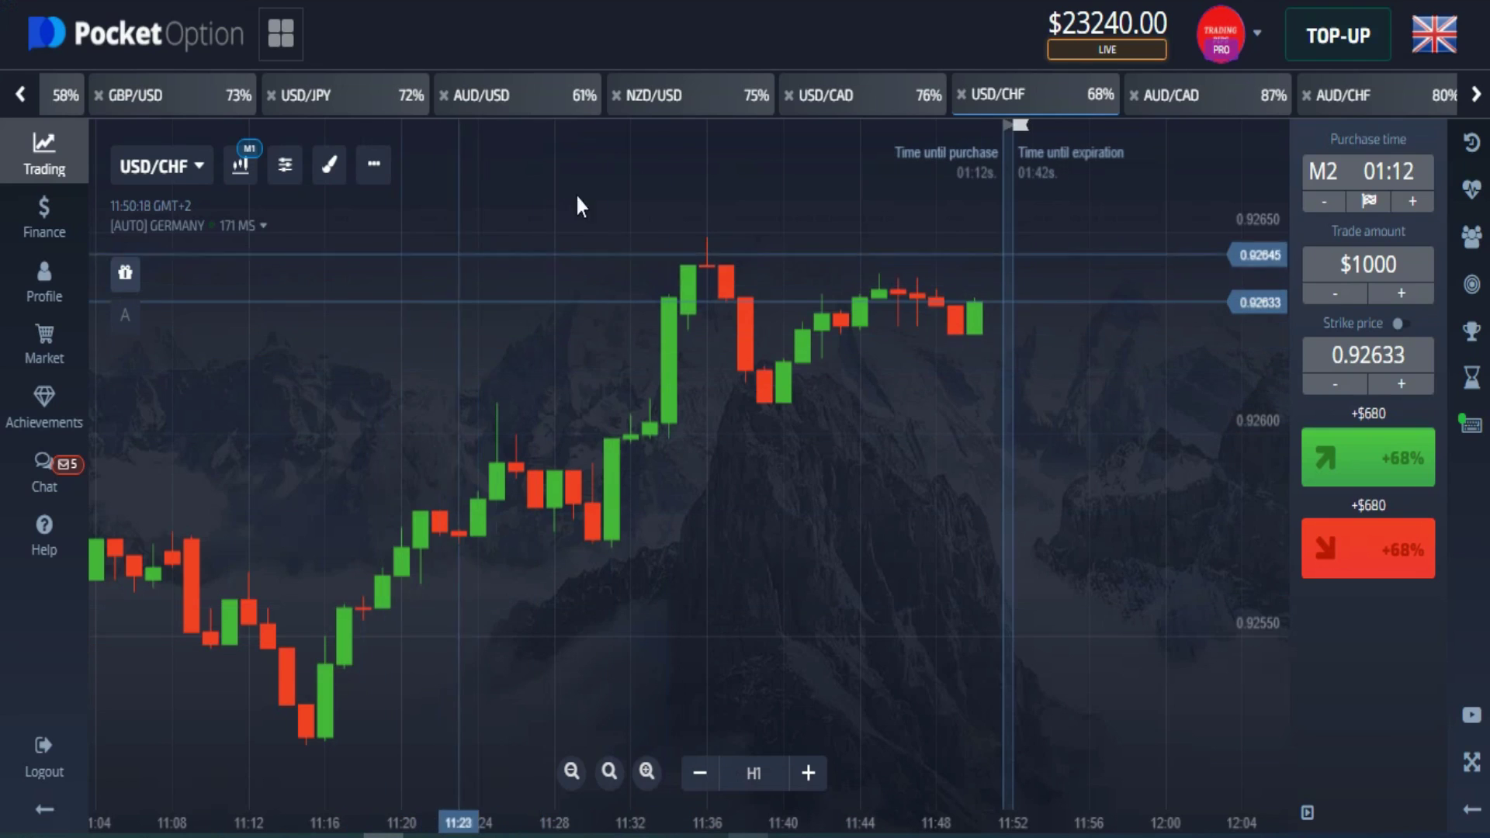
Step: Switch to NZD/USD and place a $1000 Down trade, zooming the chart as it runs
click(692, 101)
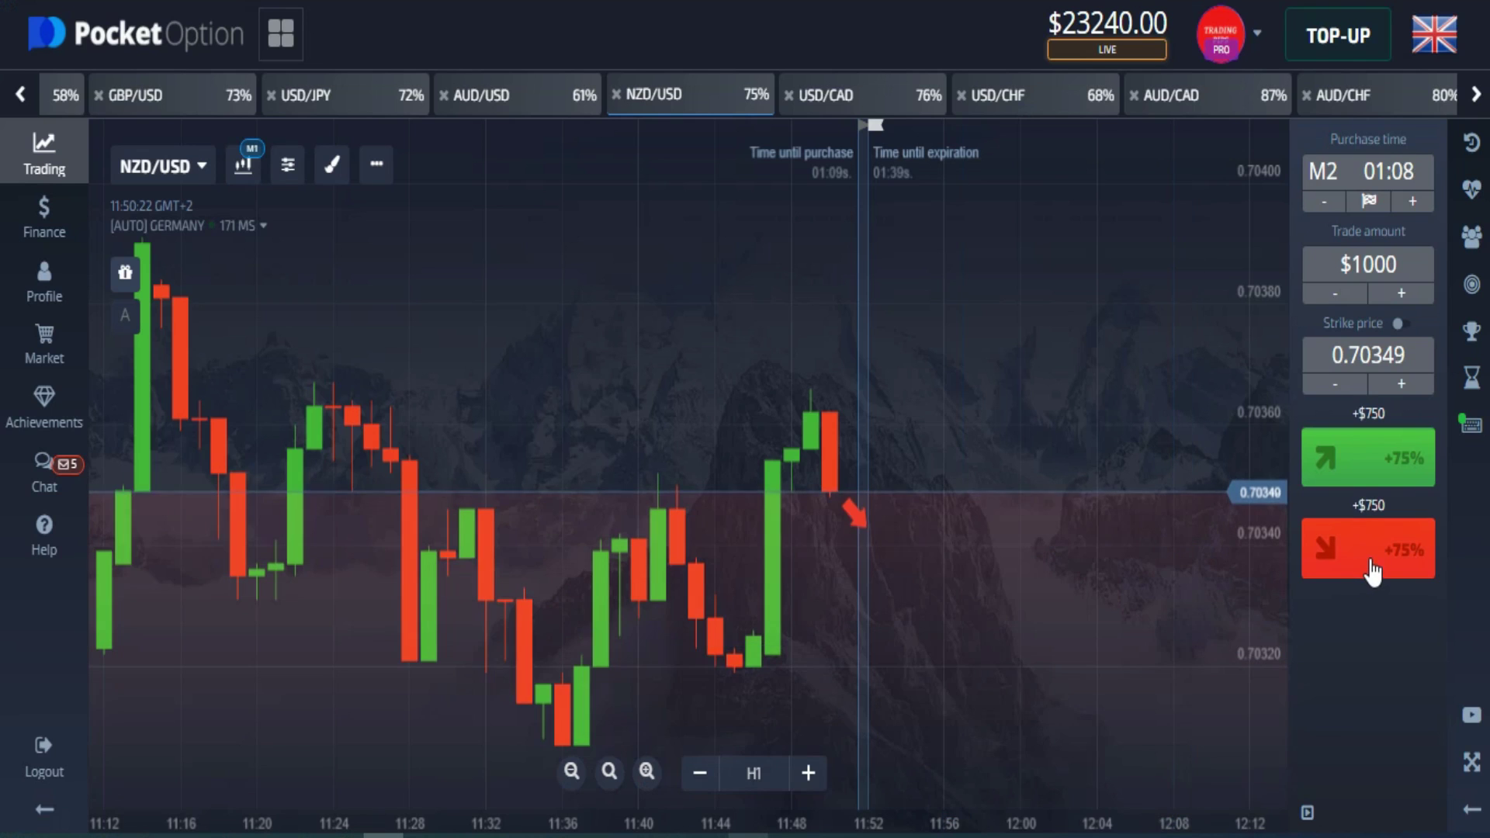
click(1372, 568)
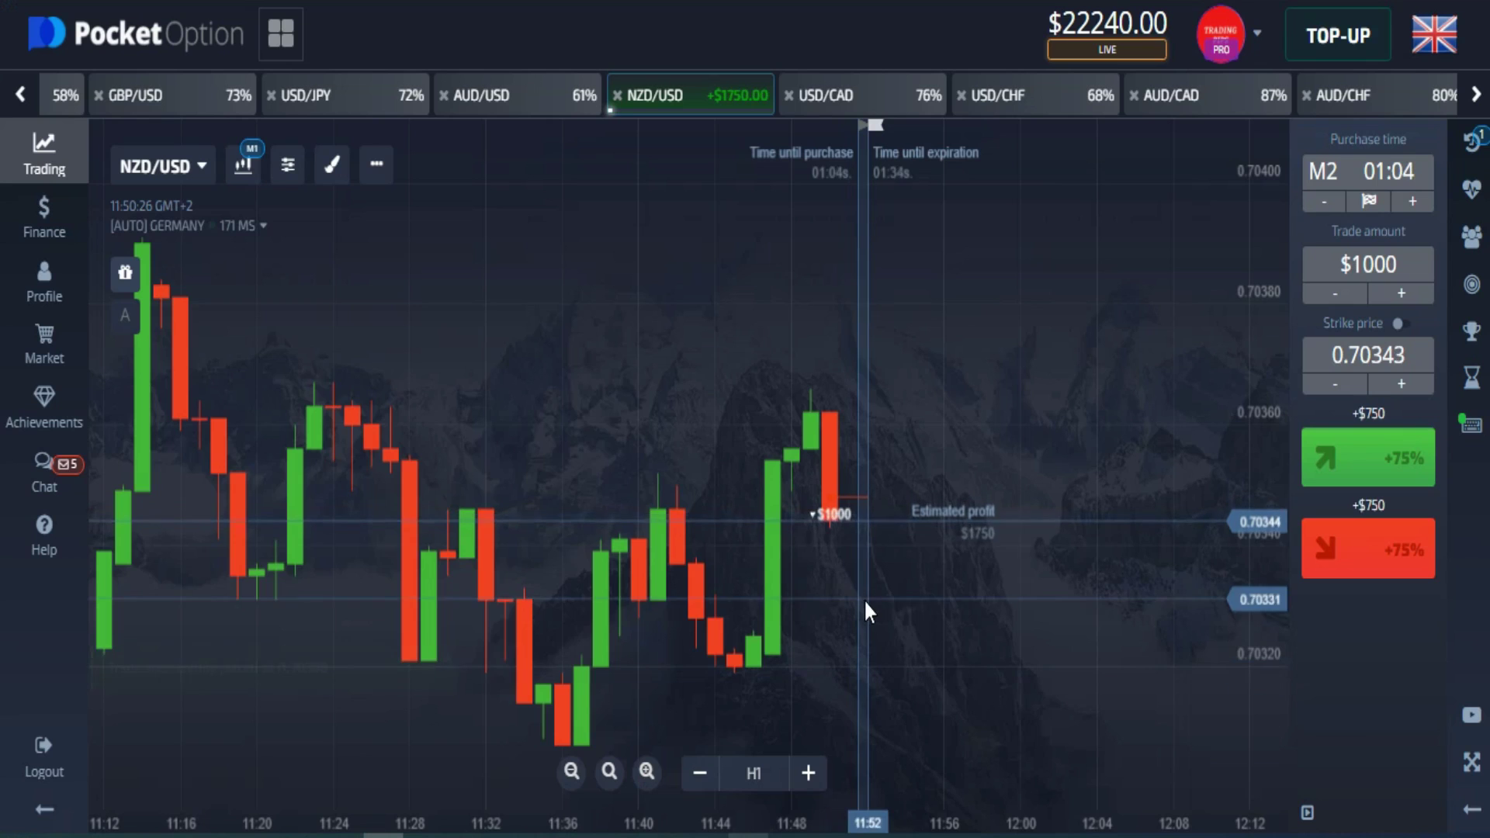
scroll(863, 590, up, 3)
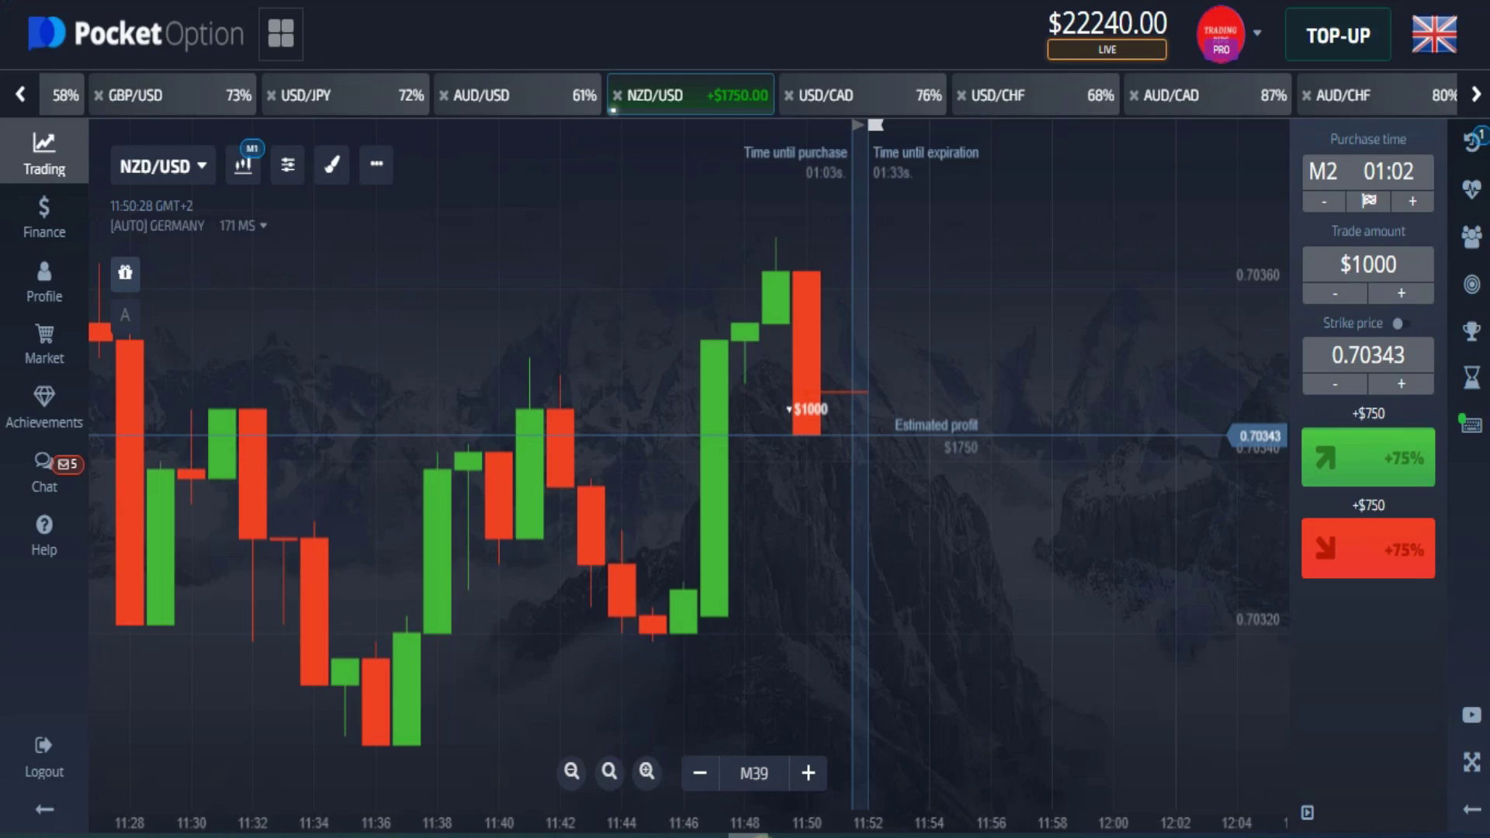
scroll(912, 419, up, 2)
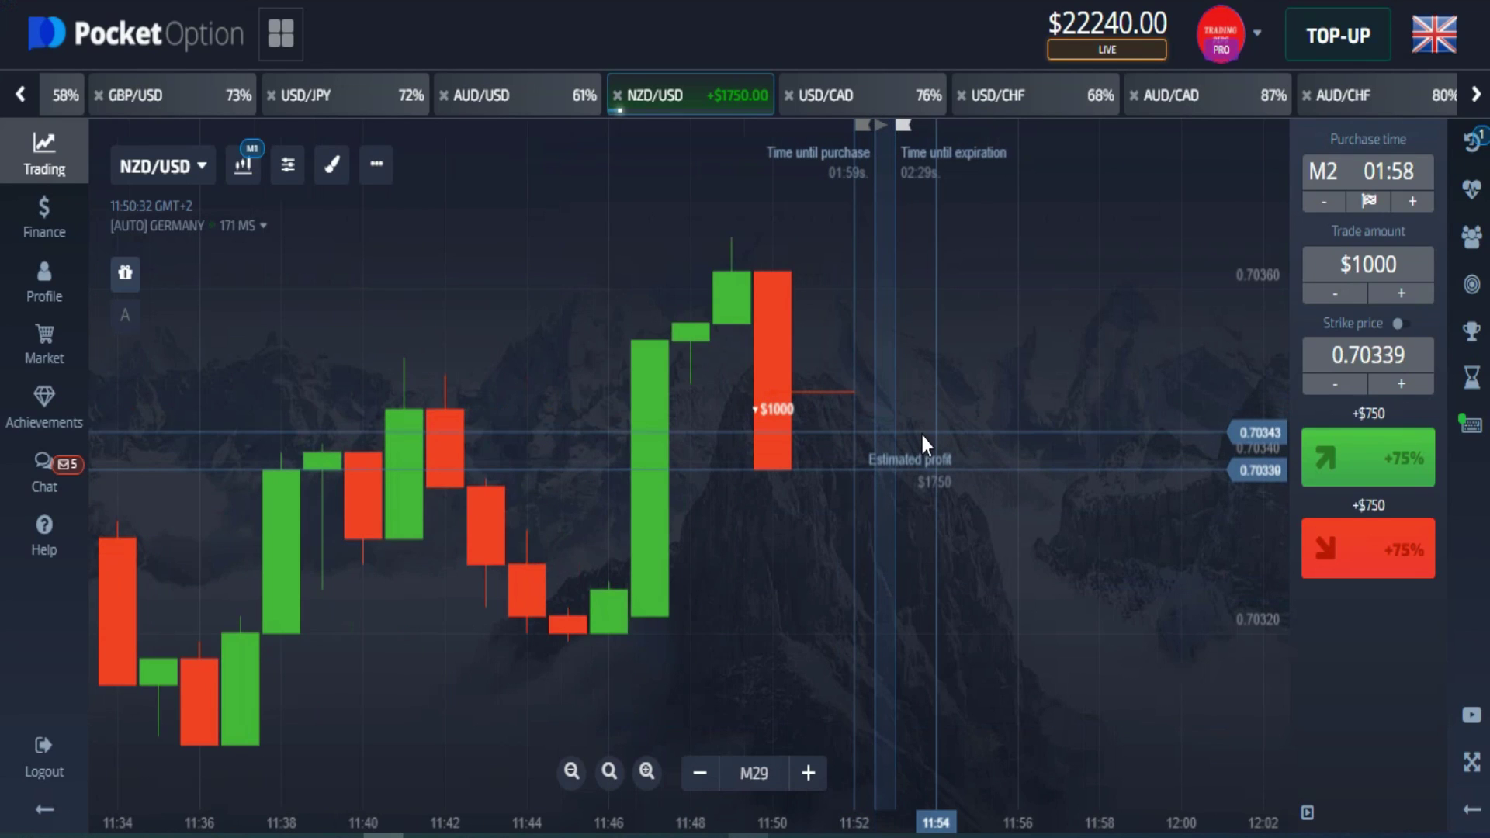
scroll(921, 431, down, 1)
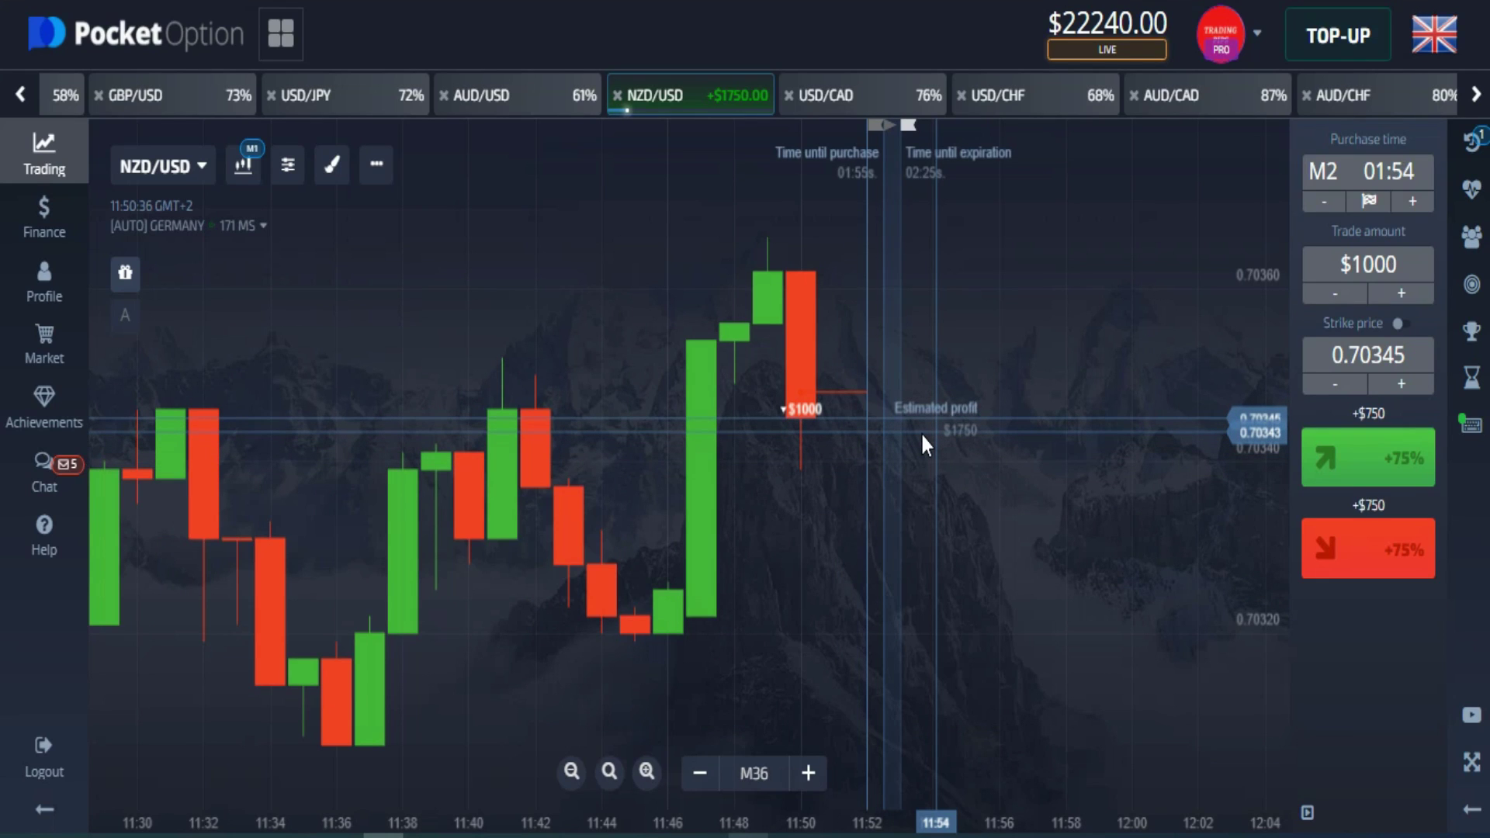
scroll(959, 403, up, 1)
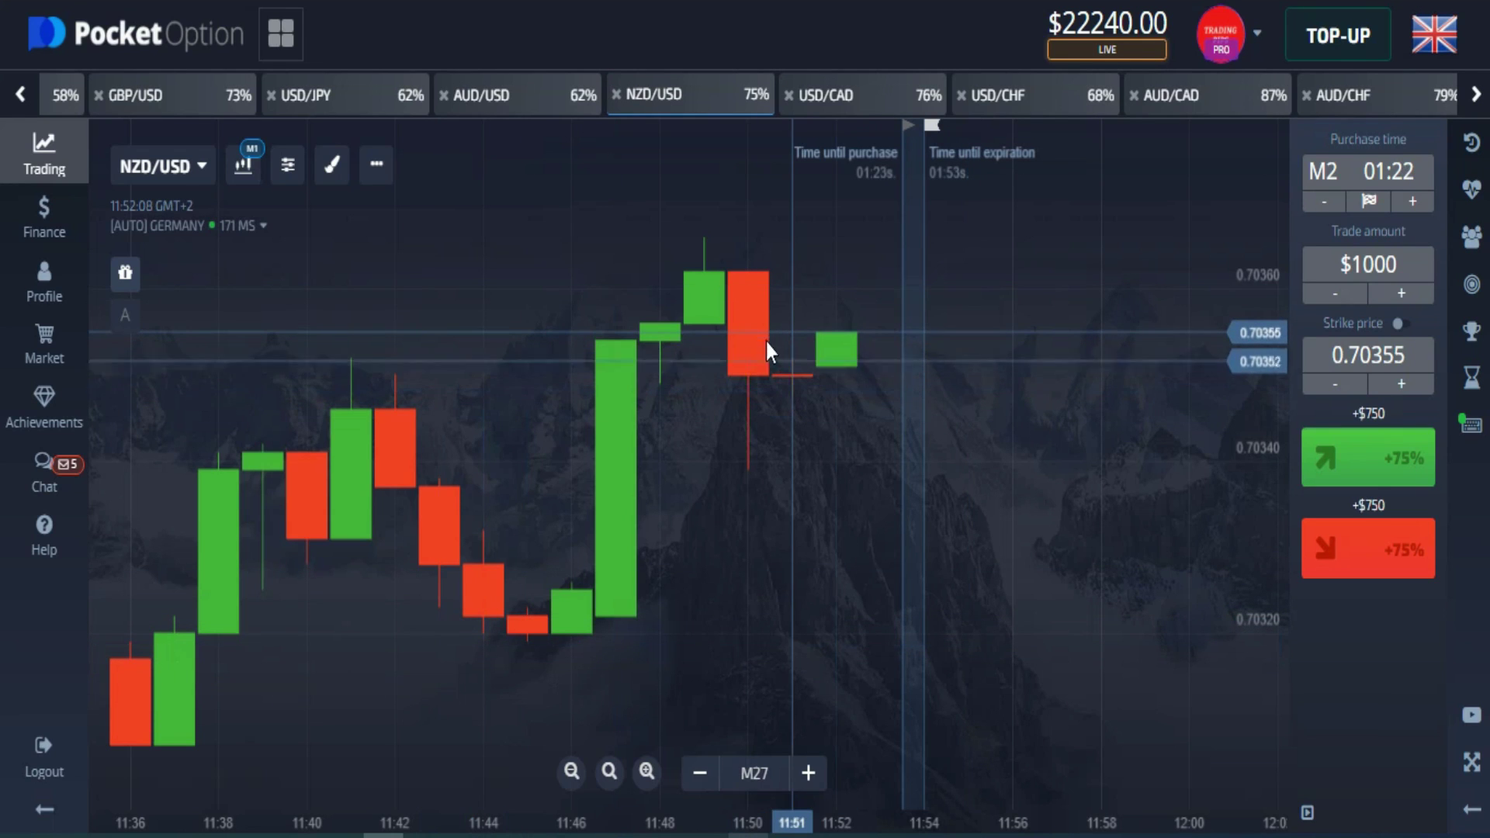
Step: Check the USDCAD chart in MT4 and return to NZDUSD while the trade expires unpaid
scroll(802, 375, down, 1)
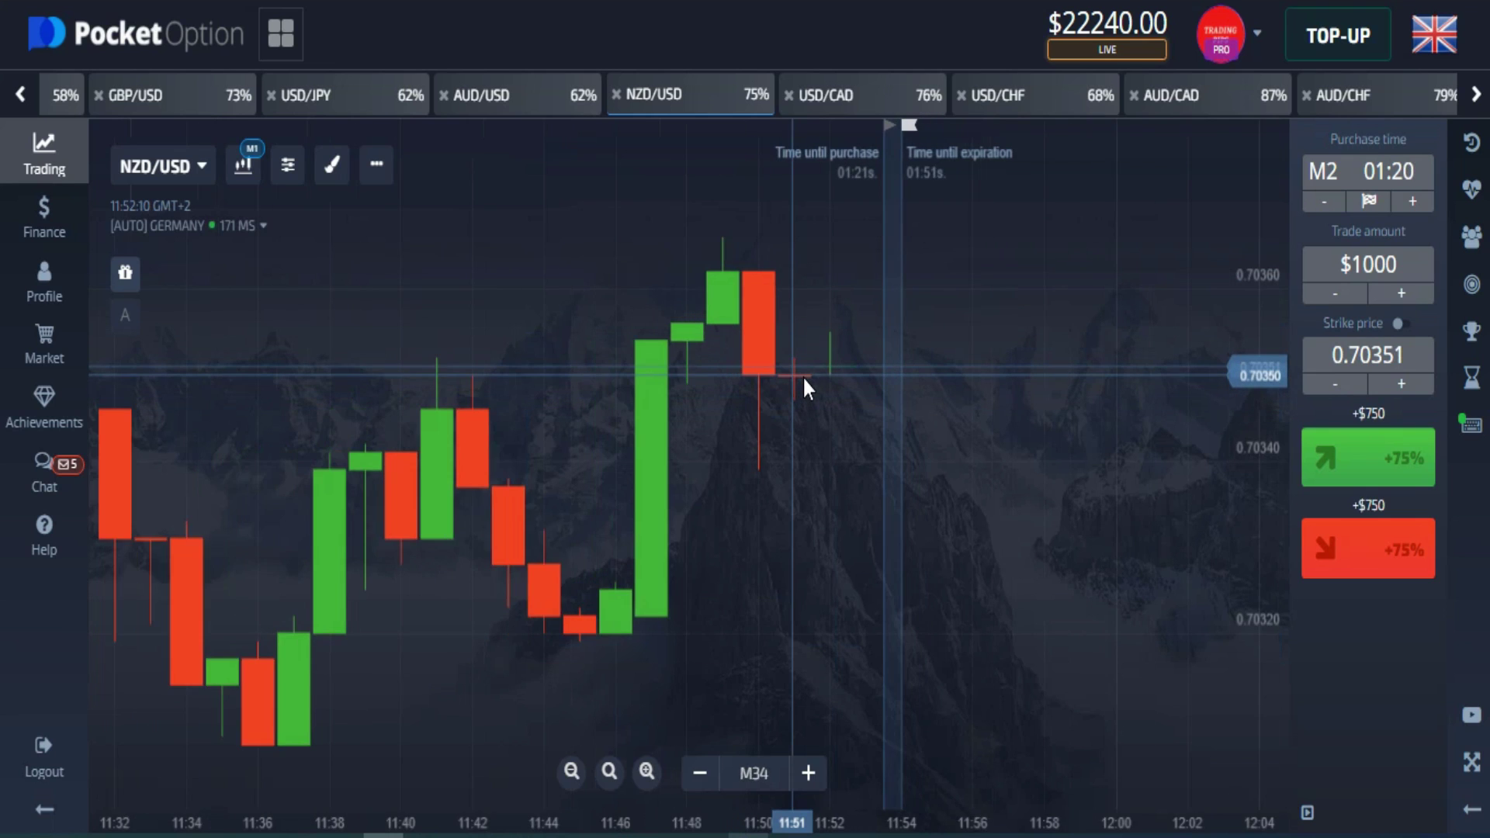
scroll(802, 376, down, 1)
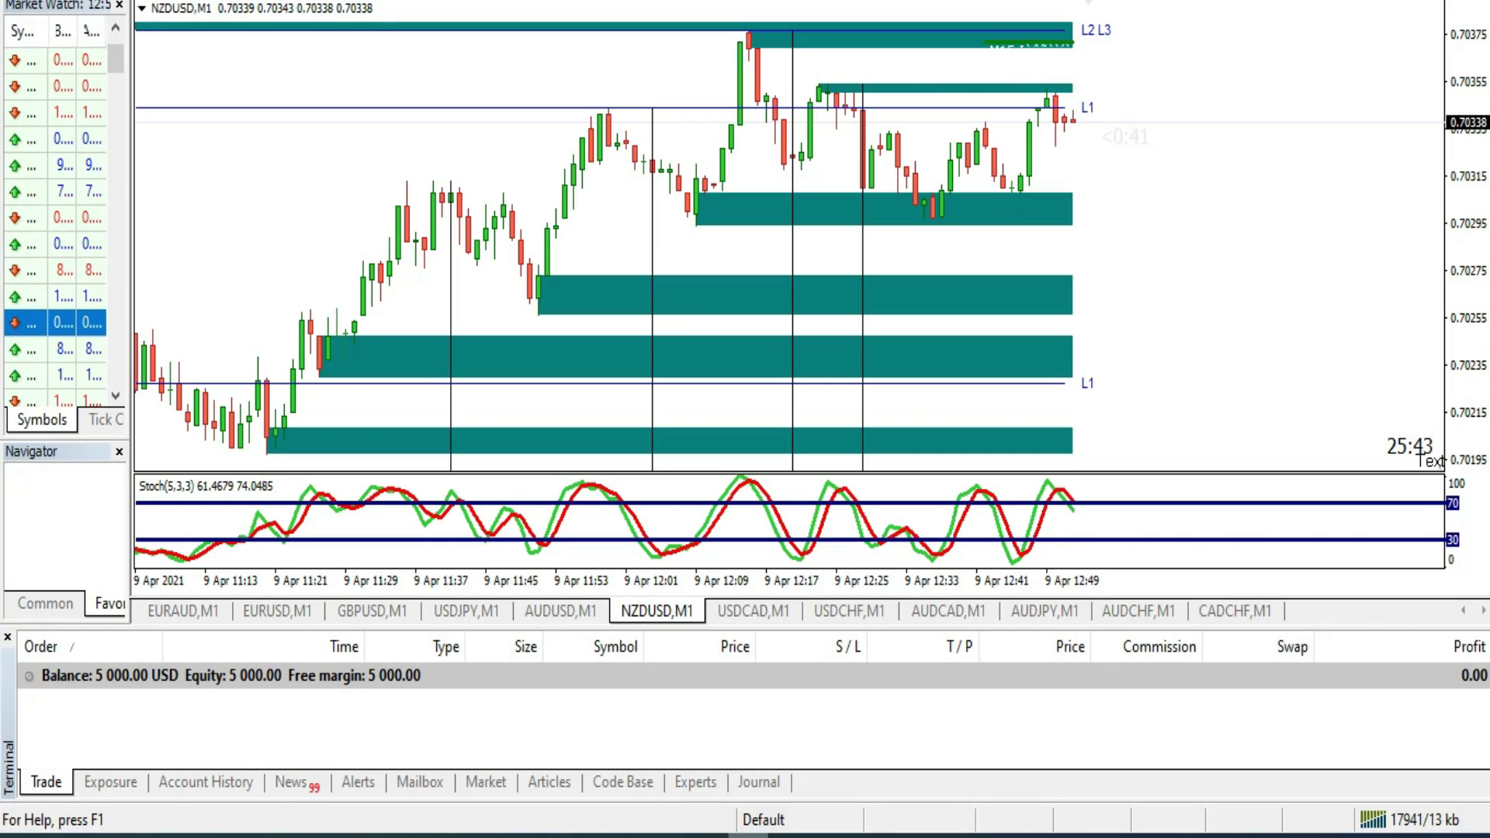
click(742, 610)
click(689, 612)
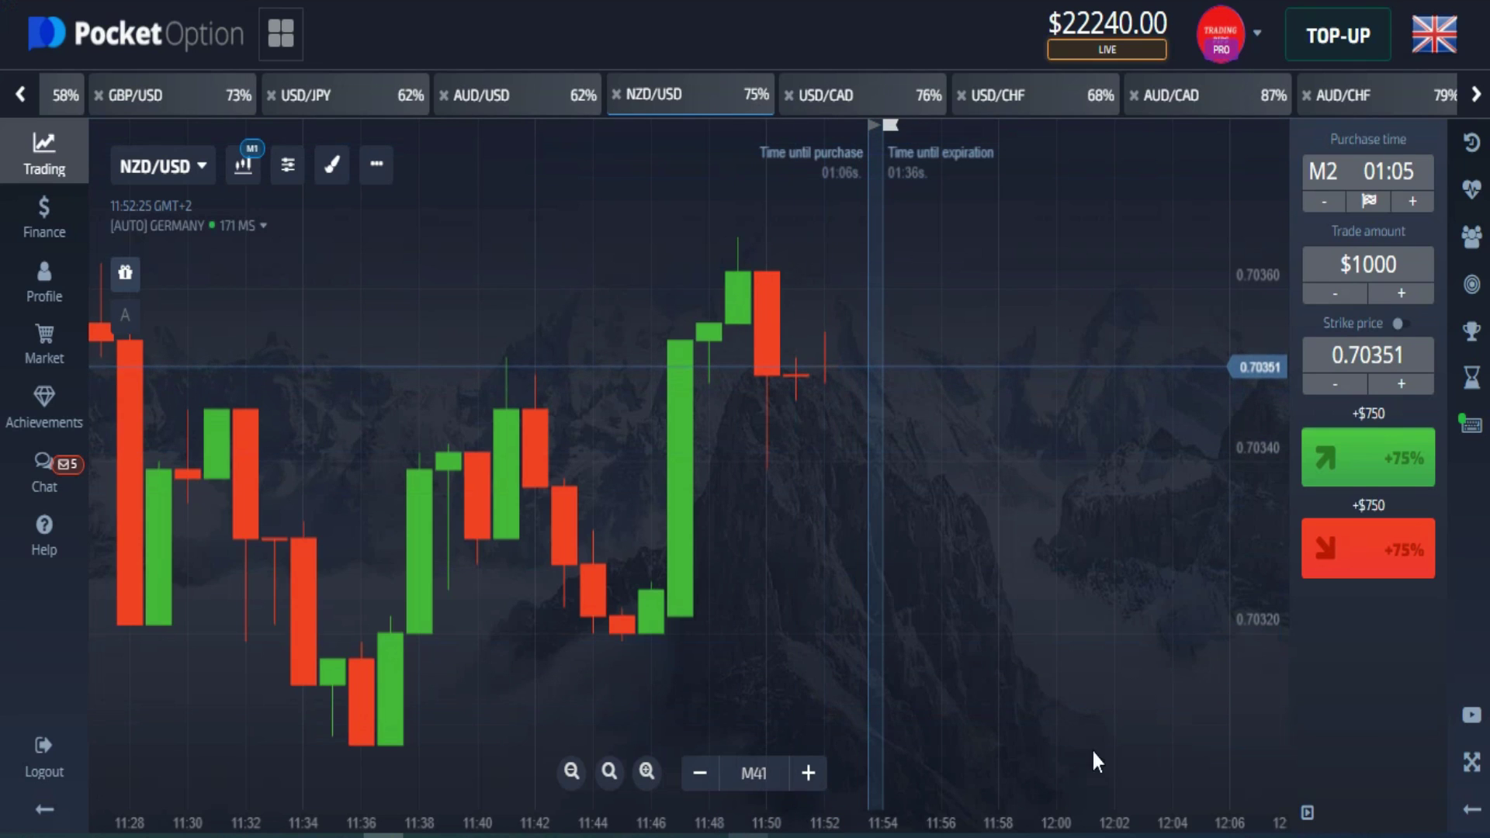
Step: Place a second $1000 Down trade on NZD/USD at 0.70351, winning the balance to $23740
click(1334, 548)
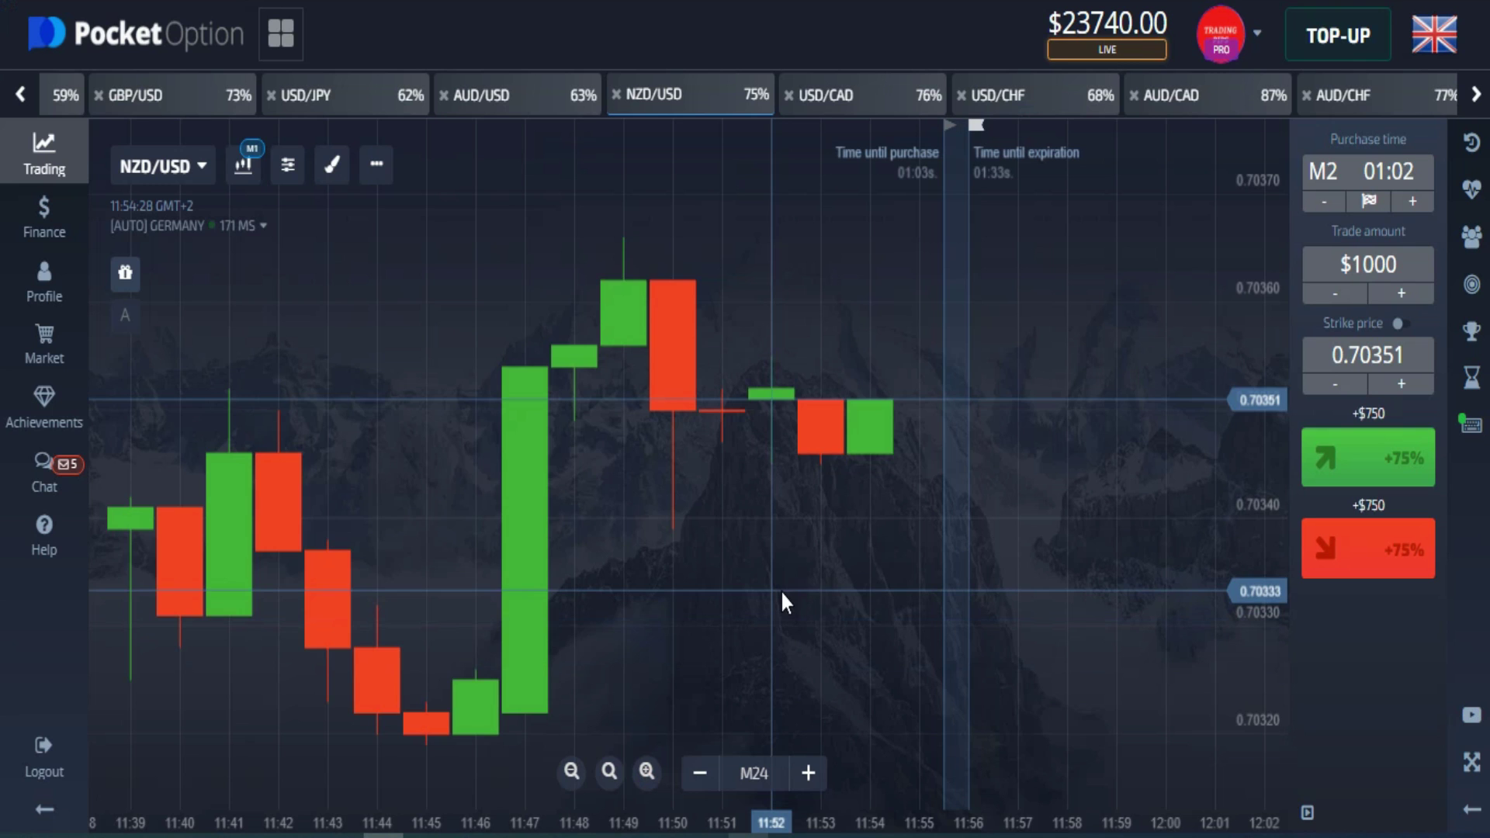
Step: Zoom out the NZD/USD chart with the scroll wheel
scroll(989, 376, down, 3)
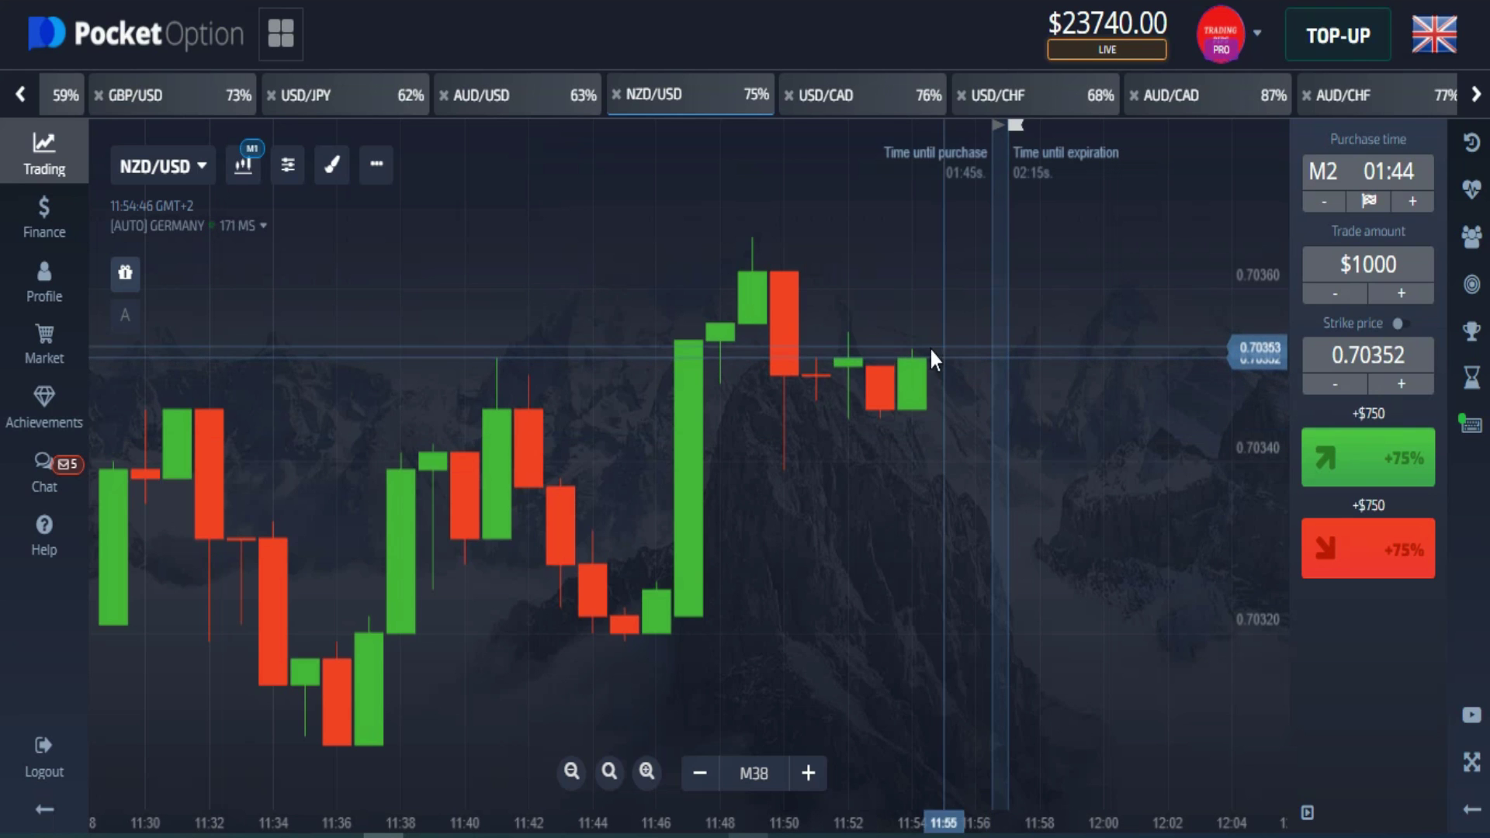
scroll(651, 277, down, 2)
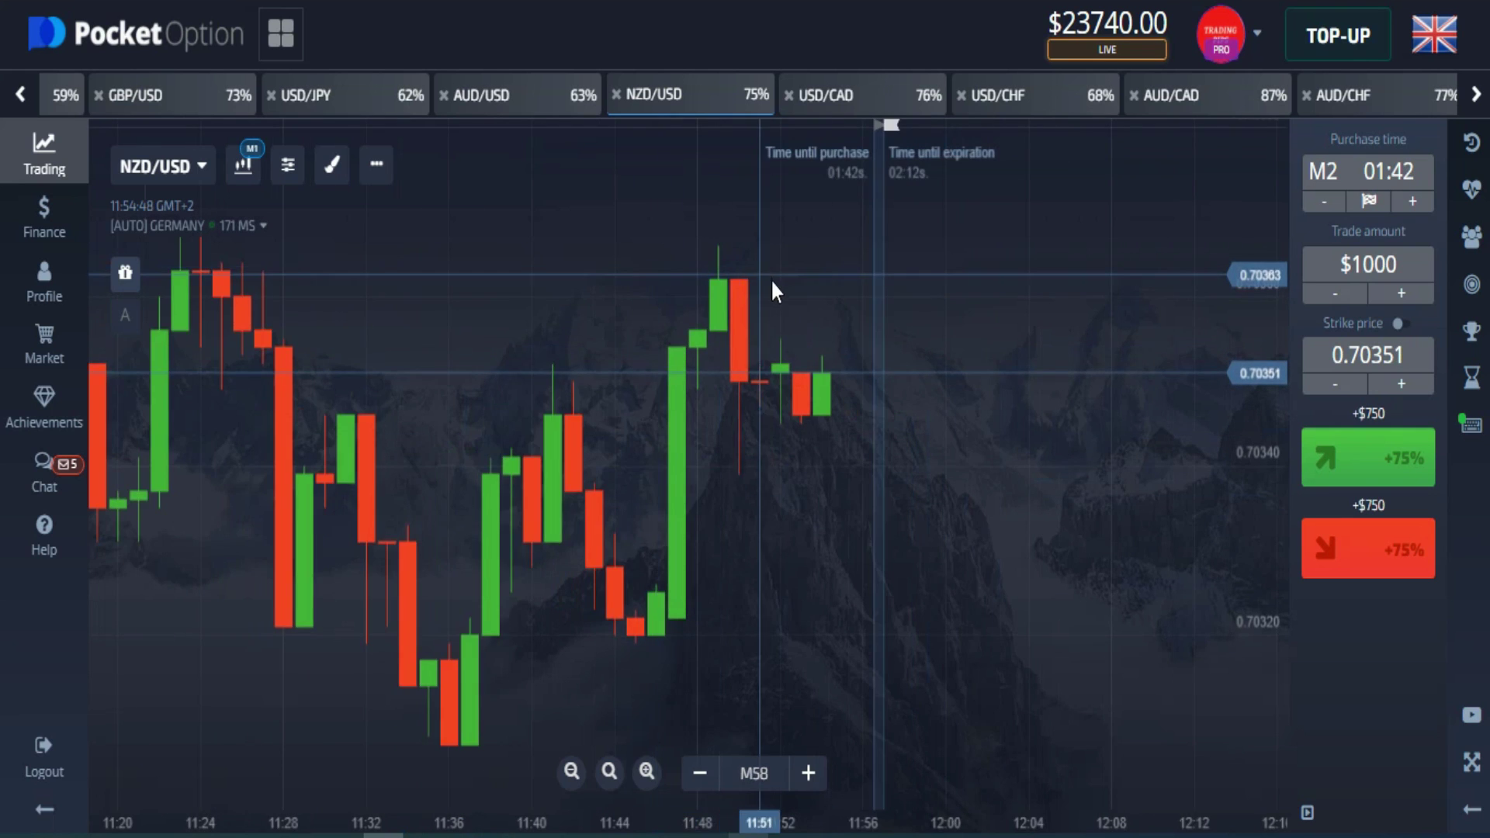
scroll(474, 421, down, 2)
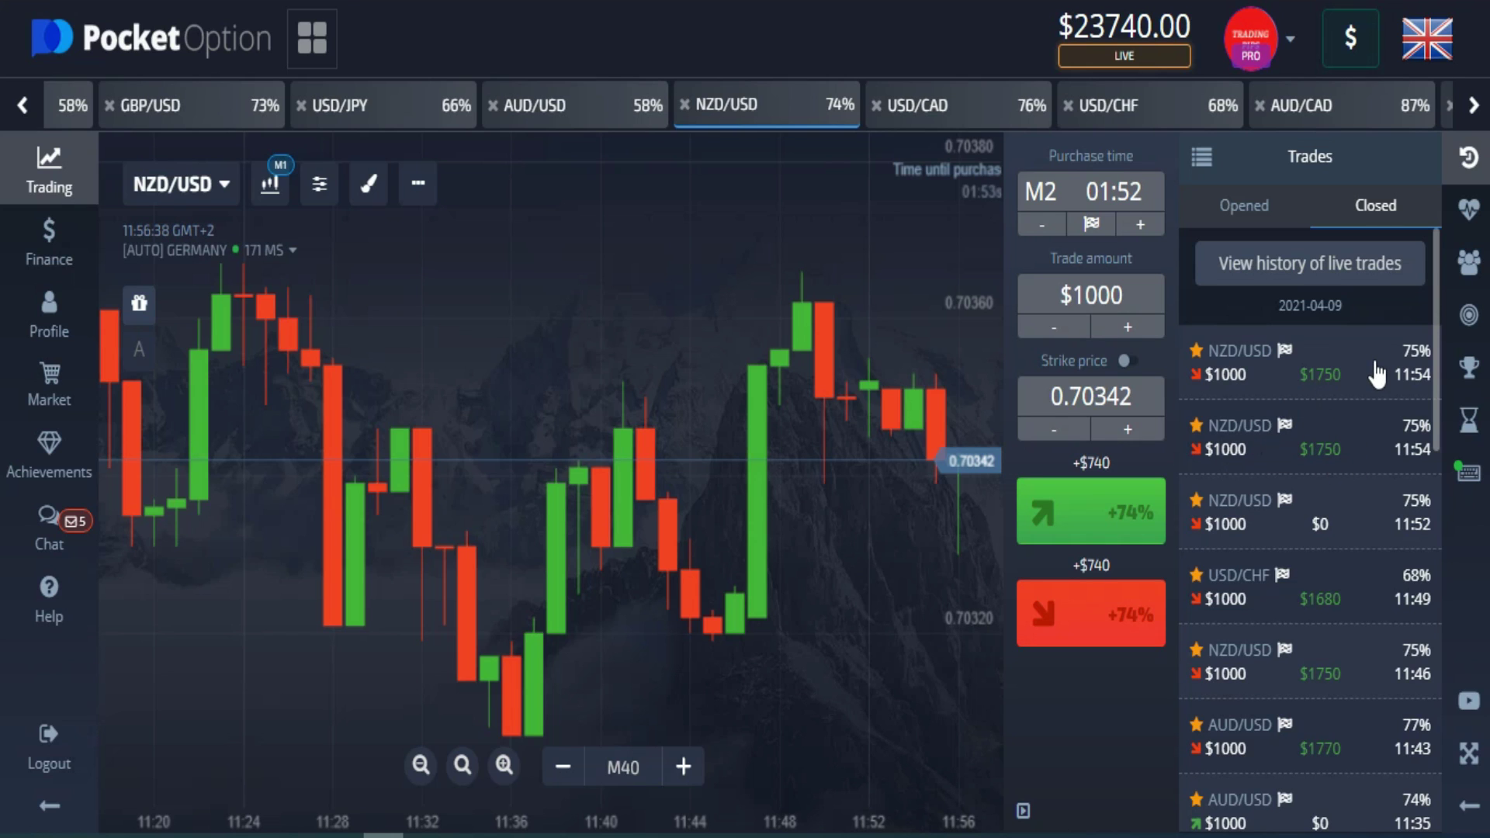
Step: Hide the closed-trades history using the Trades icon in the right sidebar
click(1469, 158)
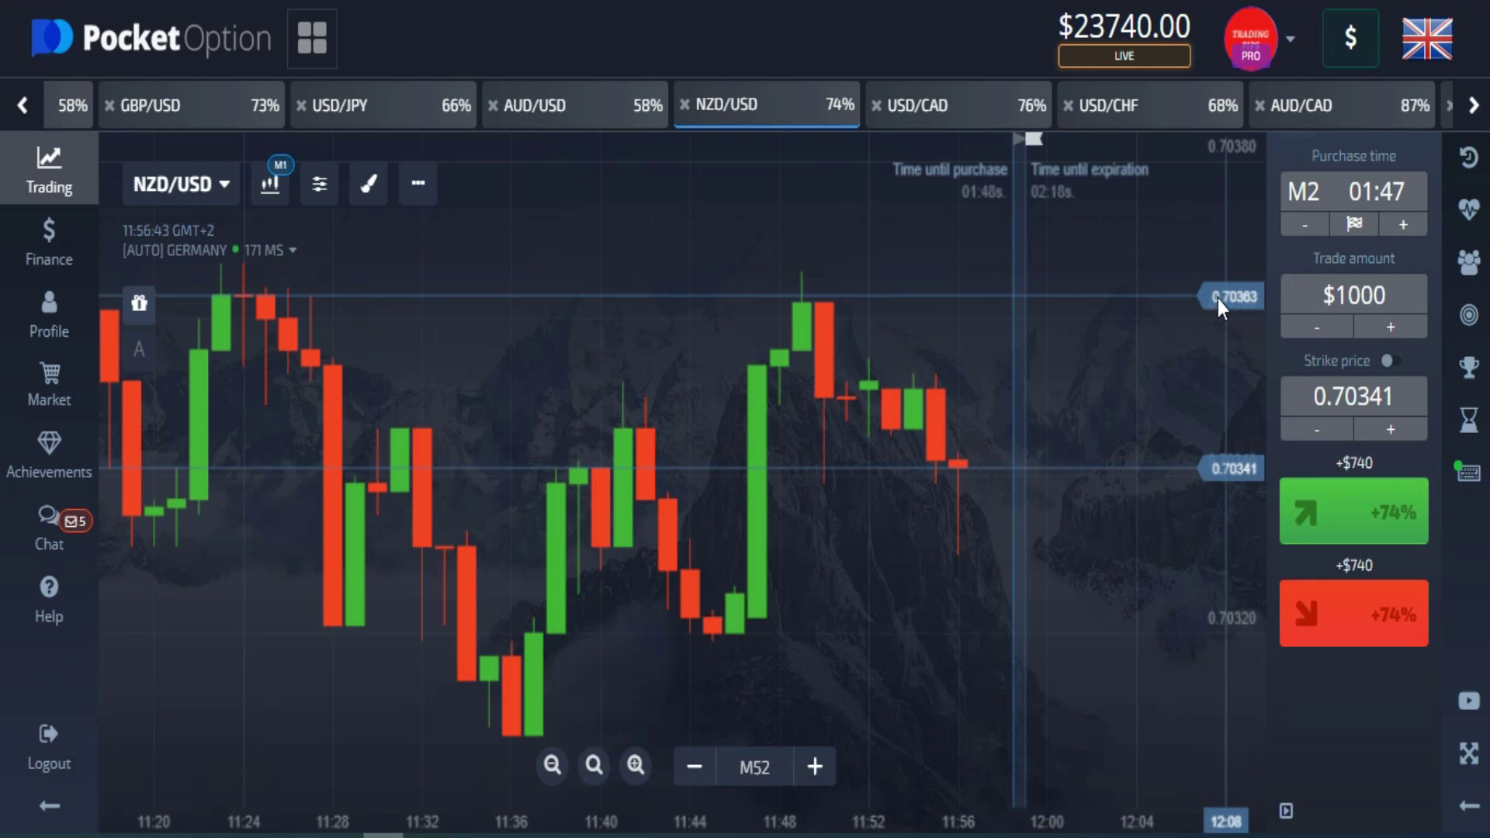